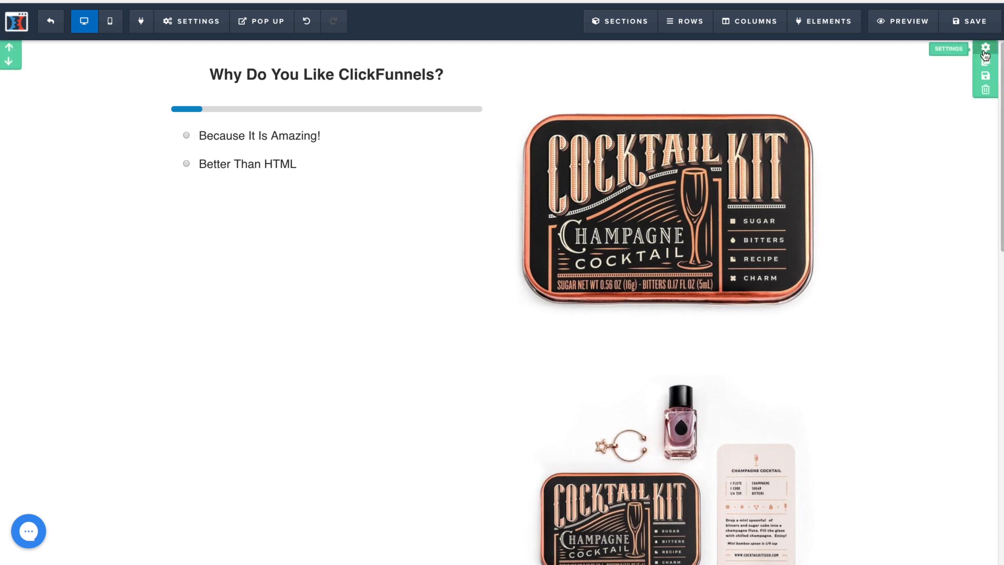
- Copy the CSS ID selector of the page section holding the survey and product images
left_click(986, 48)
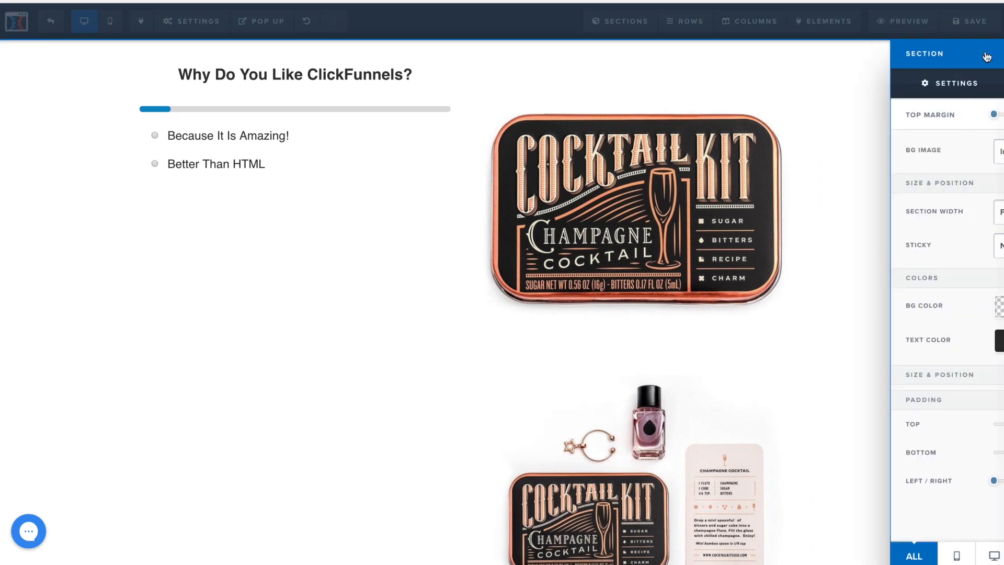
left_click(936, 562)
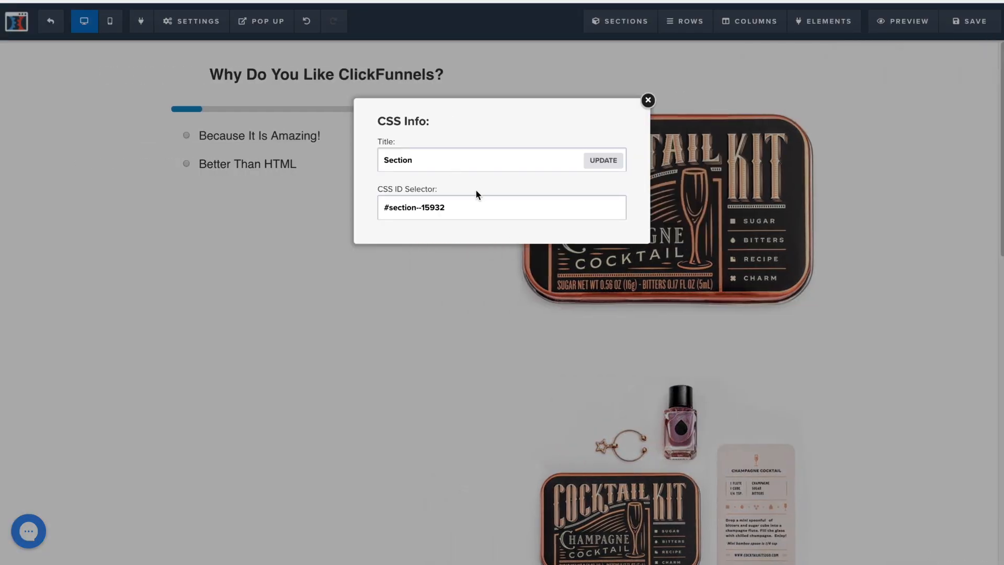
left_click_drag(382, 208, 460, 223)
key("ctrl+c")
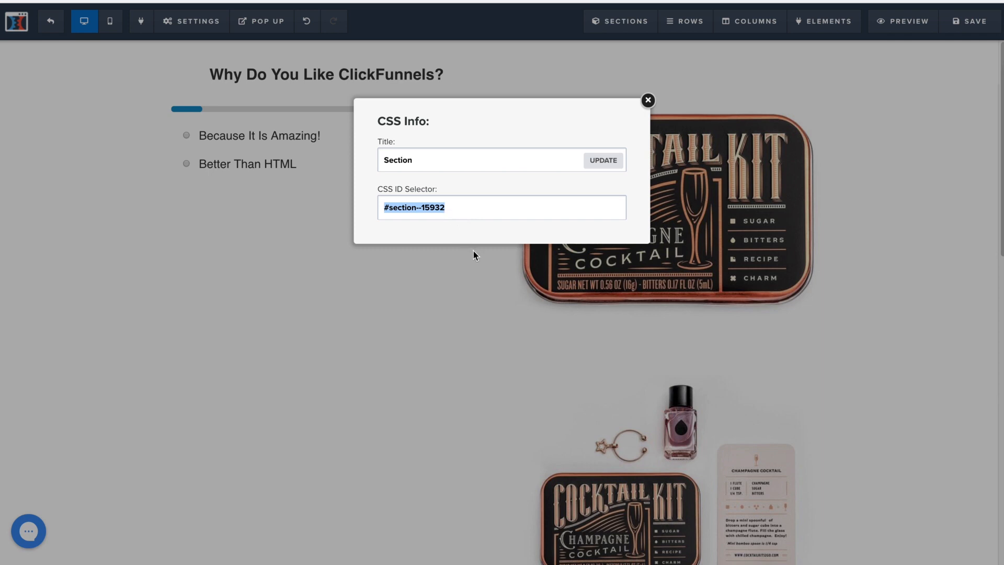
left_click(648, 100)
- Add a custom CSS rule for the copied section selector #section--15932 with overflow:visible;
left_click(187, 22)
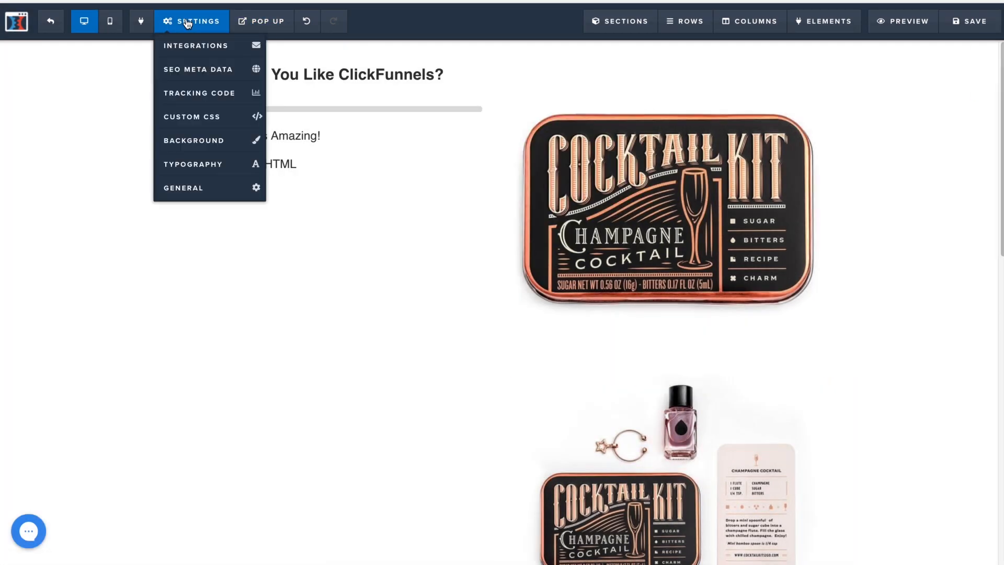
left_click(219, 116)
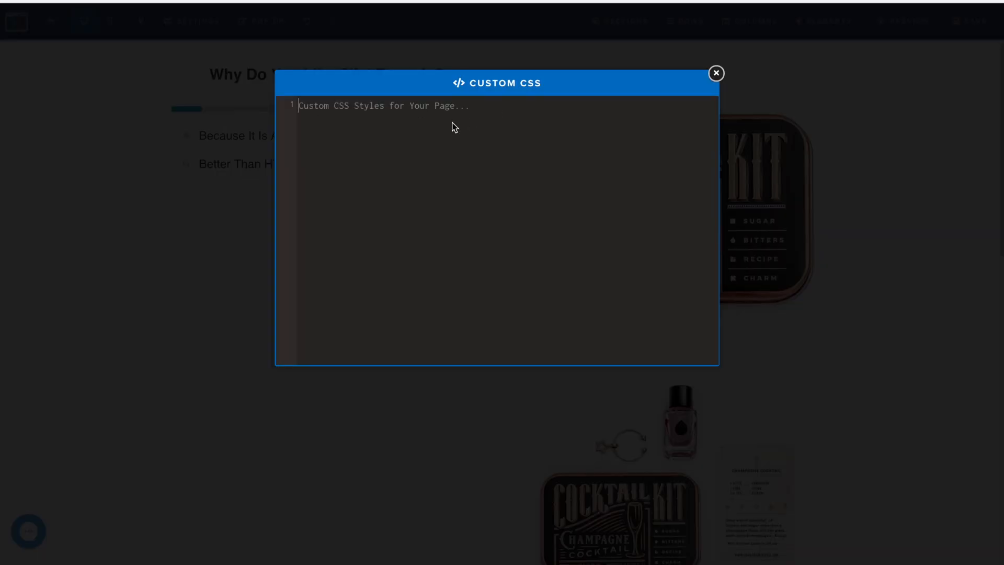
key("ctrl+v")
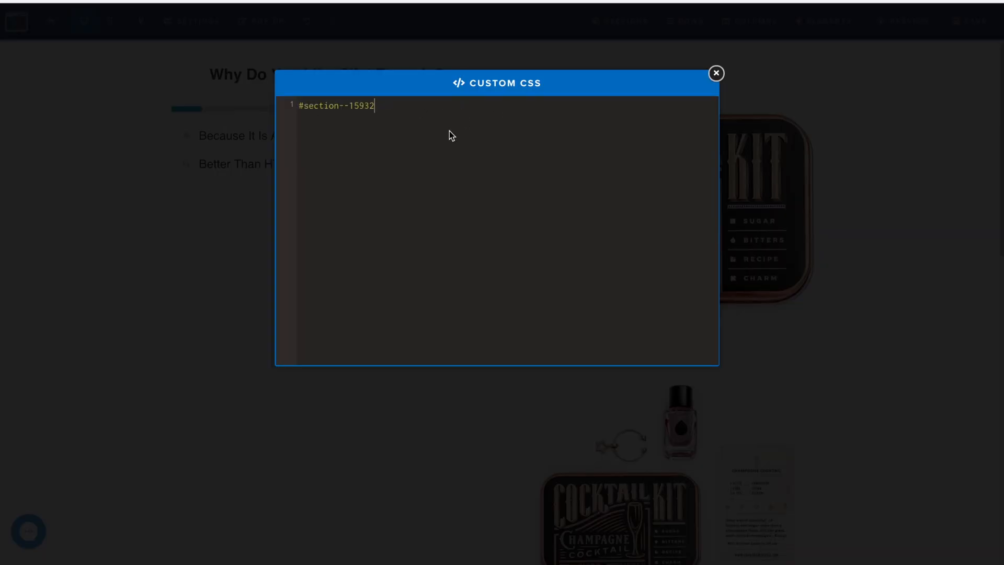
type("{")
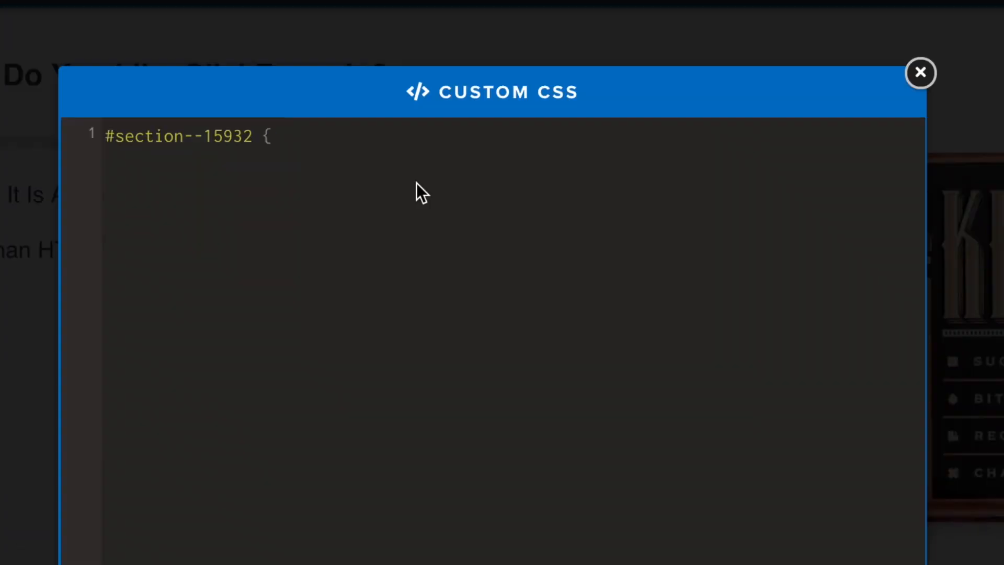
key("Return")
type("overflow")
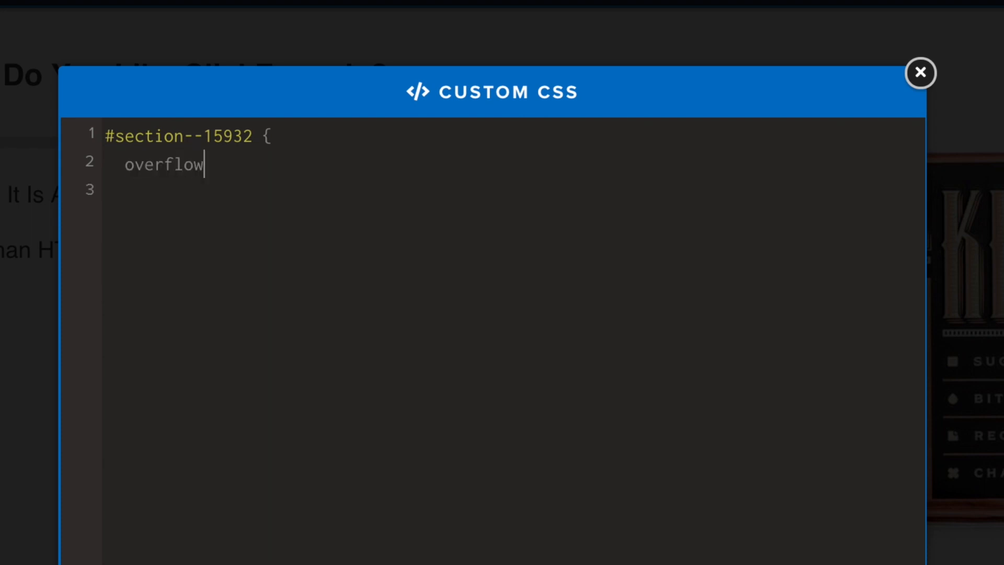
type(":")
type("visible; ")
type("}")
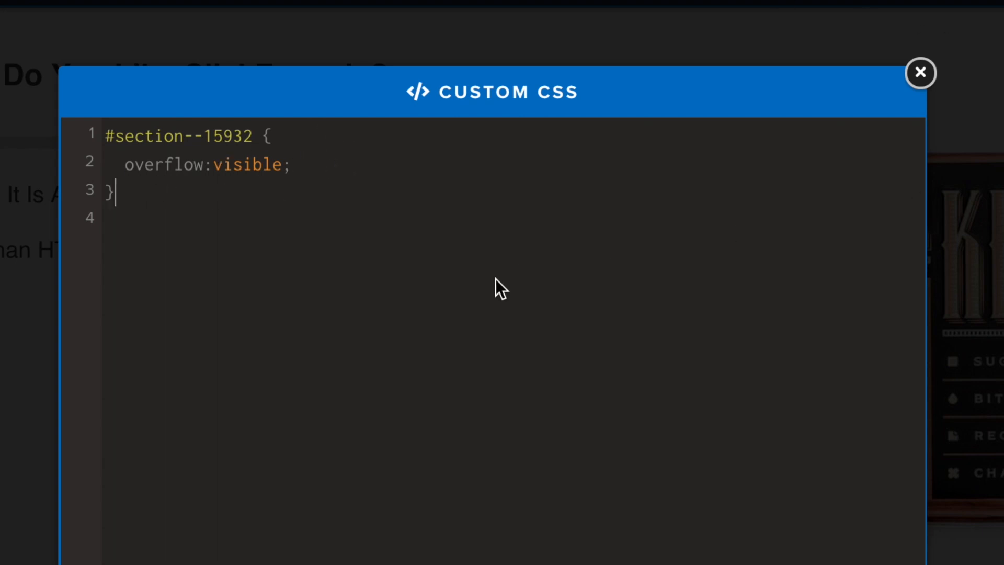
key("Return")
left_click(717, 72)
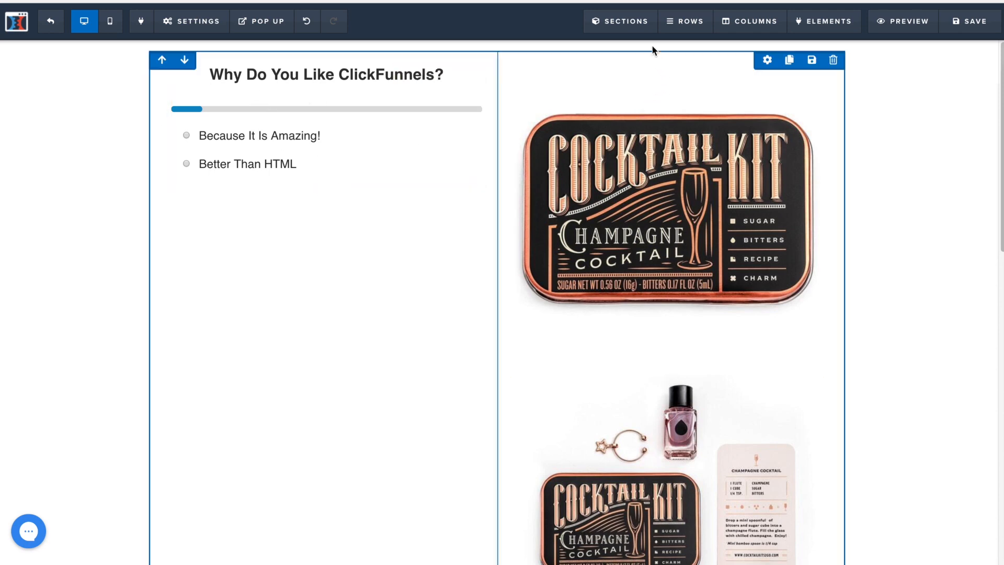
- Copy the CSS ID selector of the 1st column in the two-column row
mouse_move(624, 26)
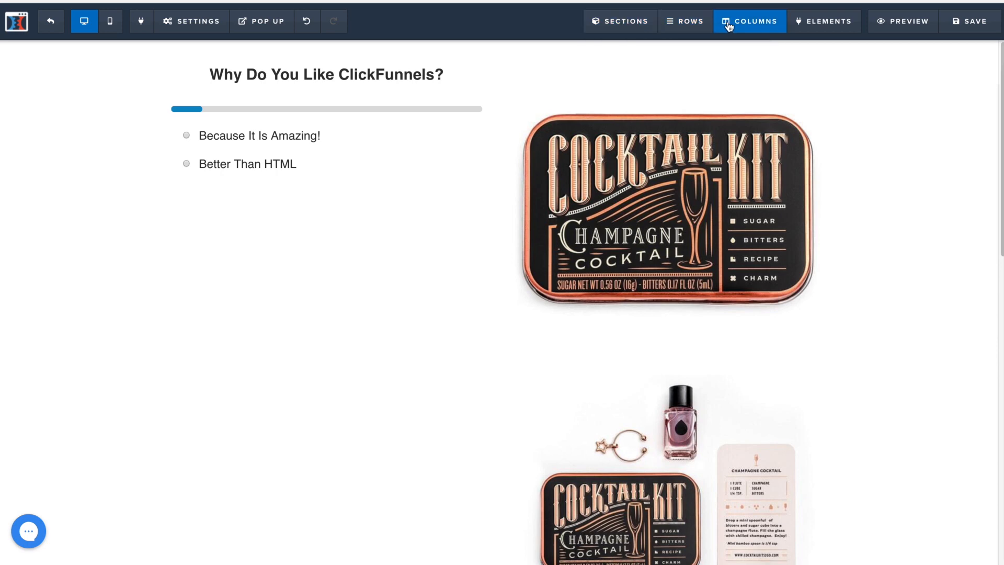
left_click(756, 30)
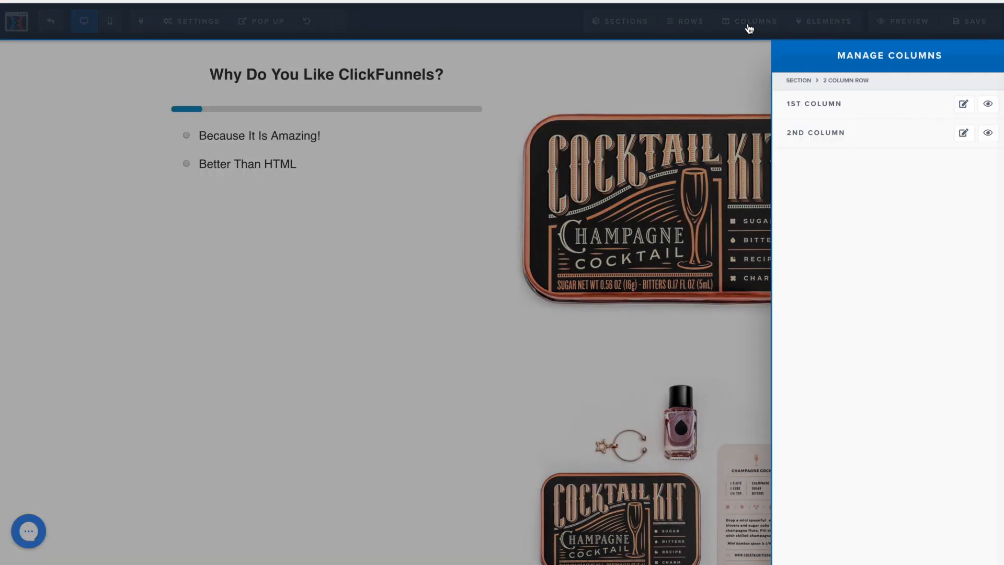
left_click(824, 105)
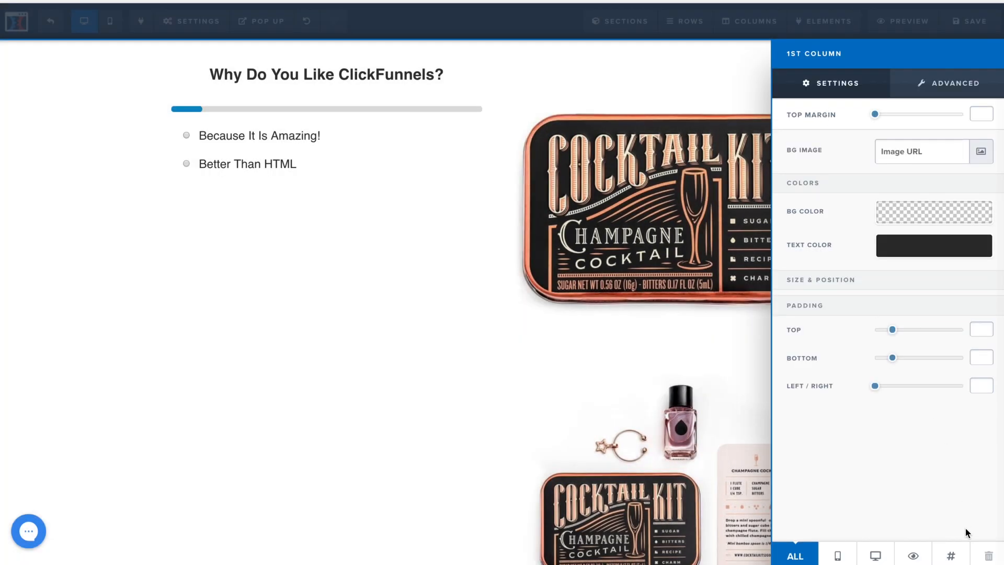
left_click(953, 555)
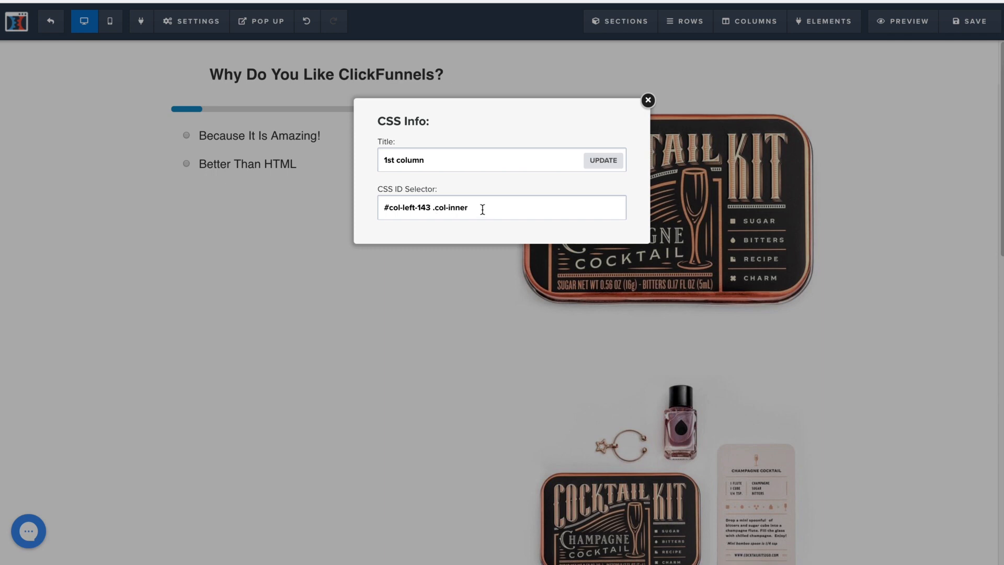
left_click_drag(481, 209, 321, 207)
key("ctrl+c")
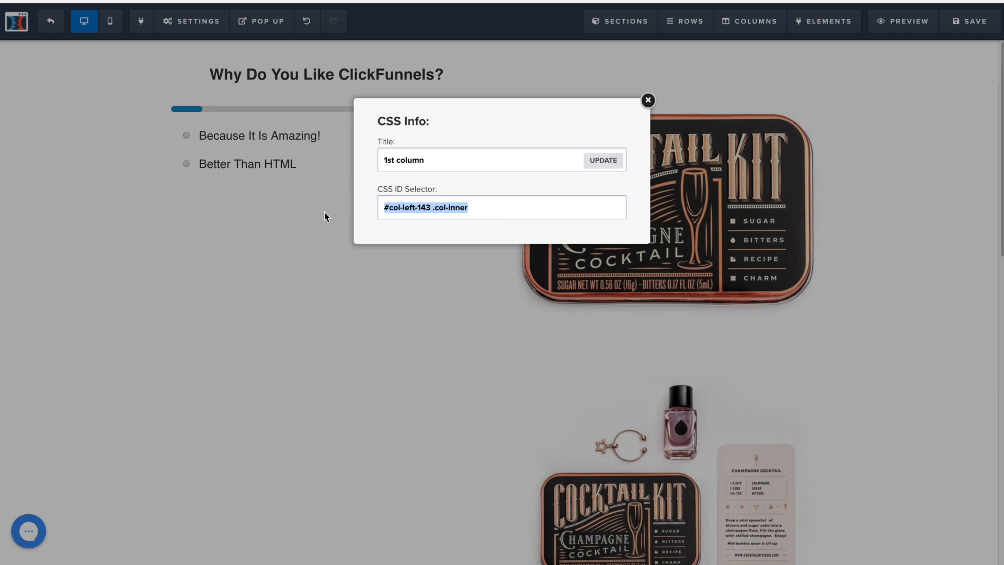
left_click(648, 100)
- Paste the column selector below the section rule in the custom CSS and trim it to #col-left-143 by removing .col-inner
mouse_move(276, 25)
mouse_move(223, 21)
left_click(221, 117)
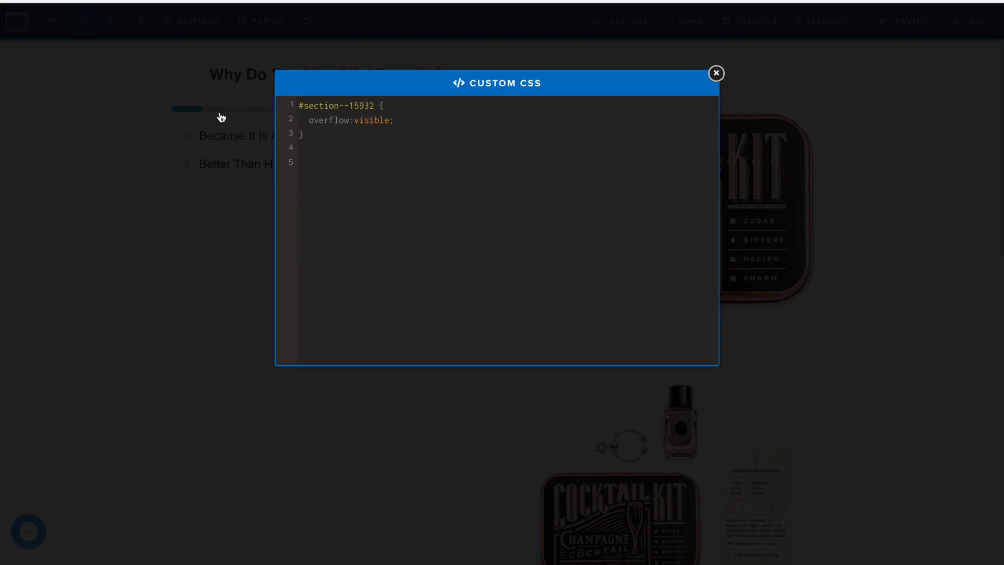
left_click(335, 142)
key("Return")
key("Return")
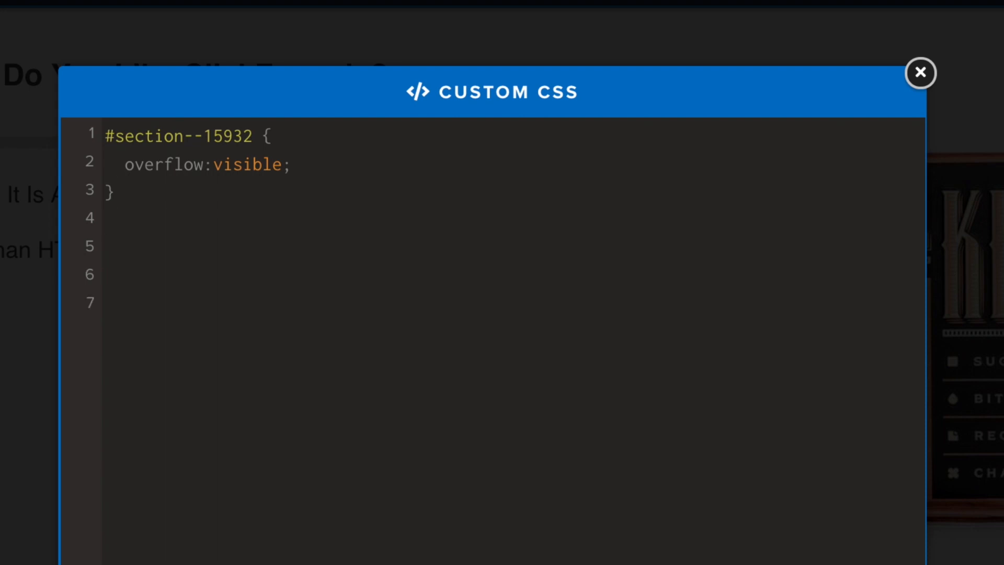
key("ctrl+v")
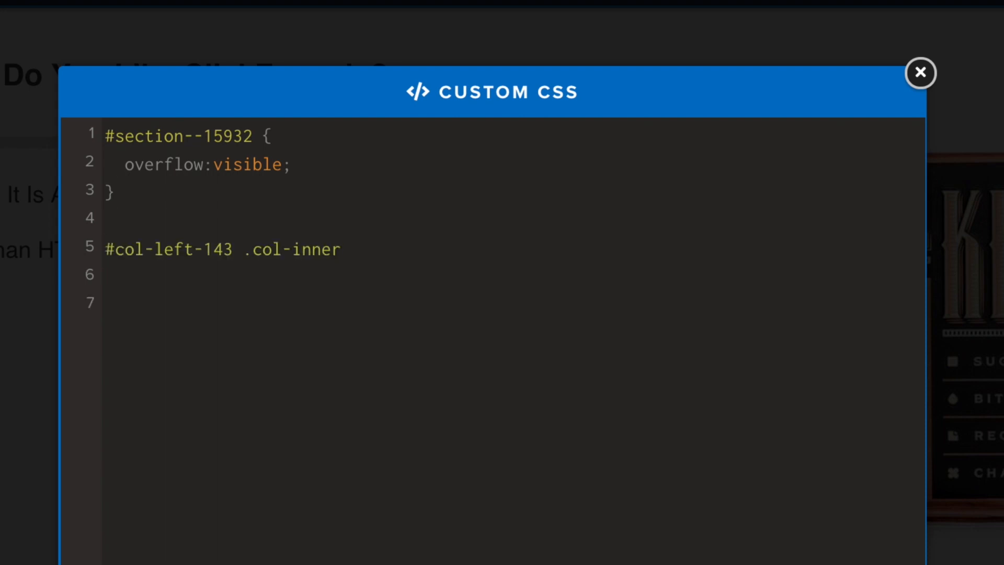
left_click_drag(244, 251, 381, 259)
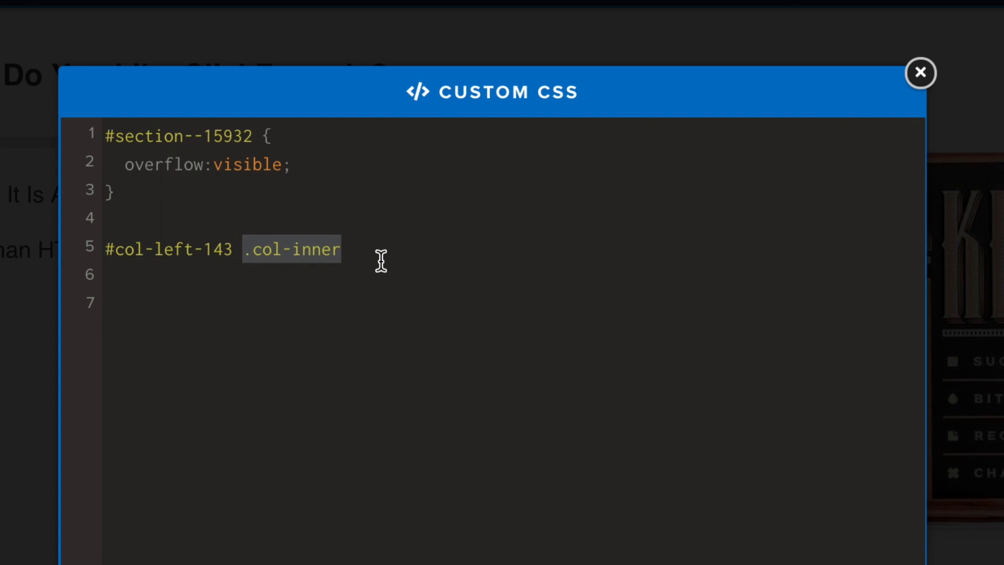
key("BackSpace")
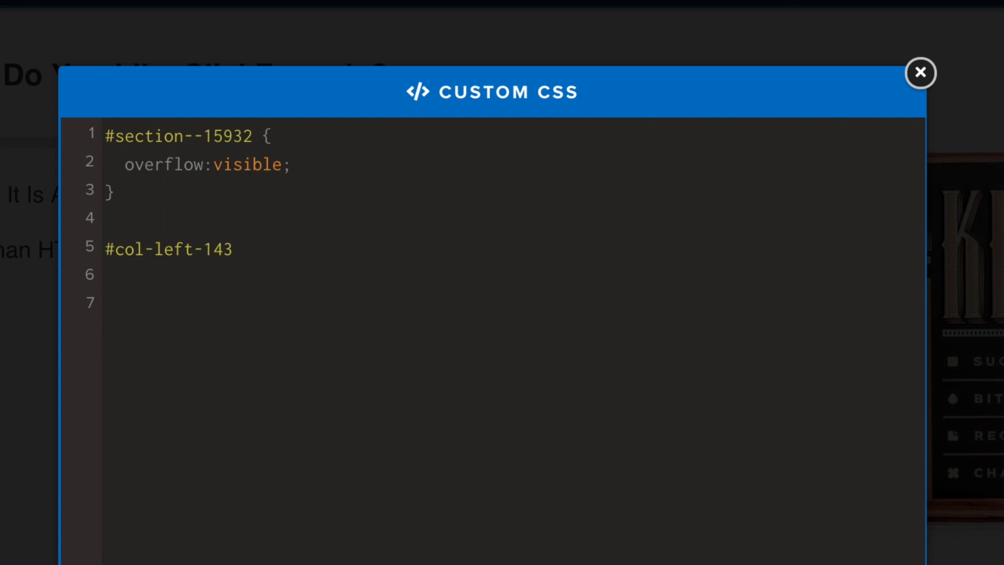
- Complete the #col-left-143 rule with position:sticky; and top:0;, and close the custom CSS editor
type("{")
key("Return")
key("Return")
type("positio")
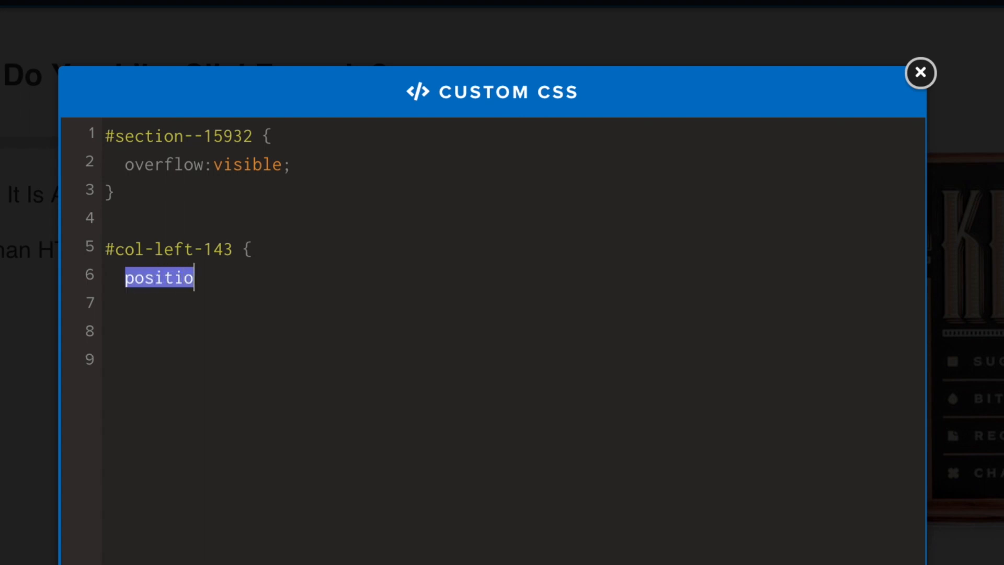
type("n:sticky;")
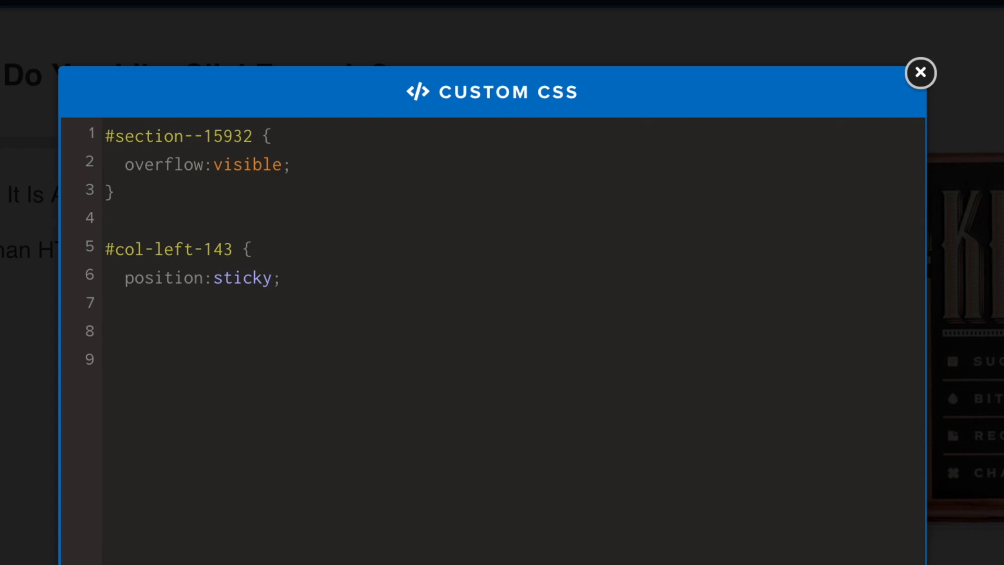
key("Return")
type("top:0; ")
type("}")
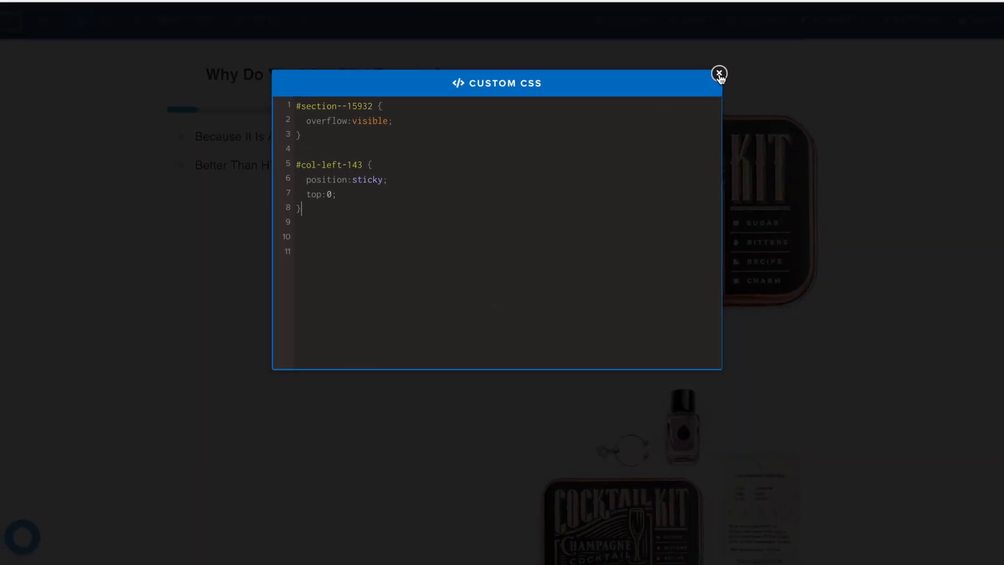
left_click(716, 73)
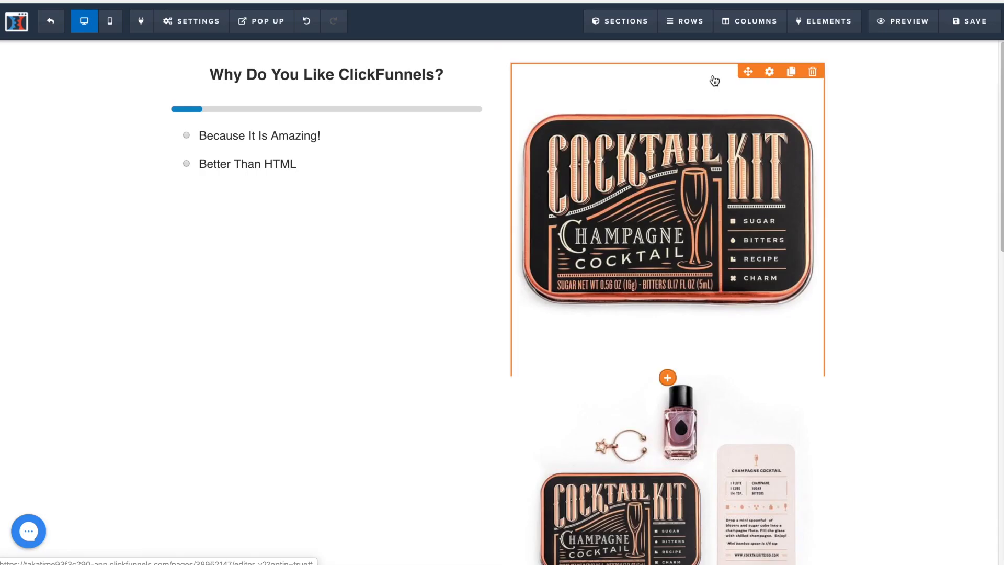
- Save the page and open its preview to check how the survey column behaves during scrolling
left_click(974, 20)
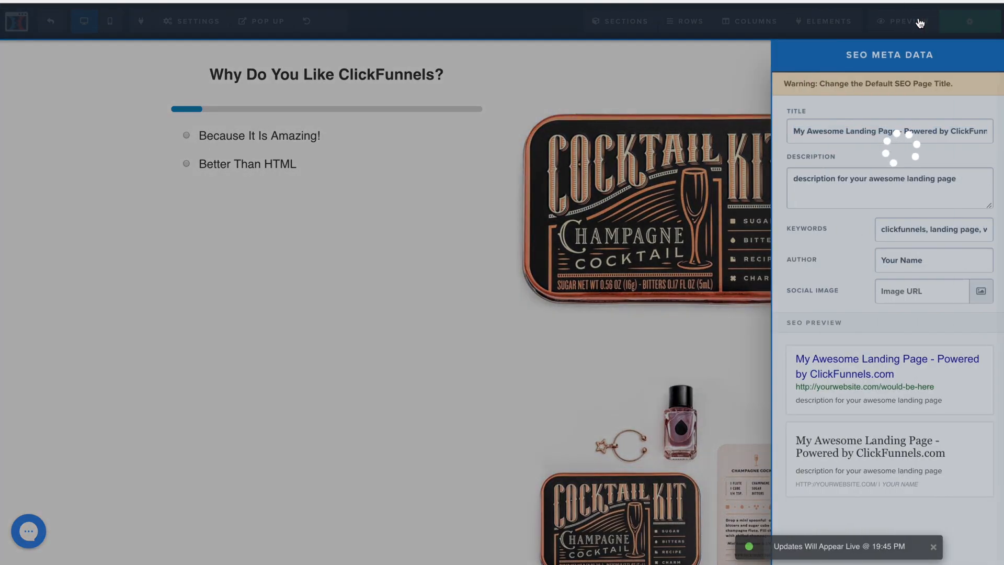
left_click(910, 21)
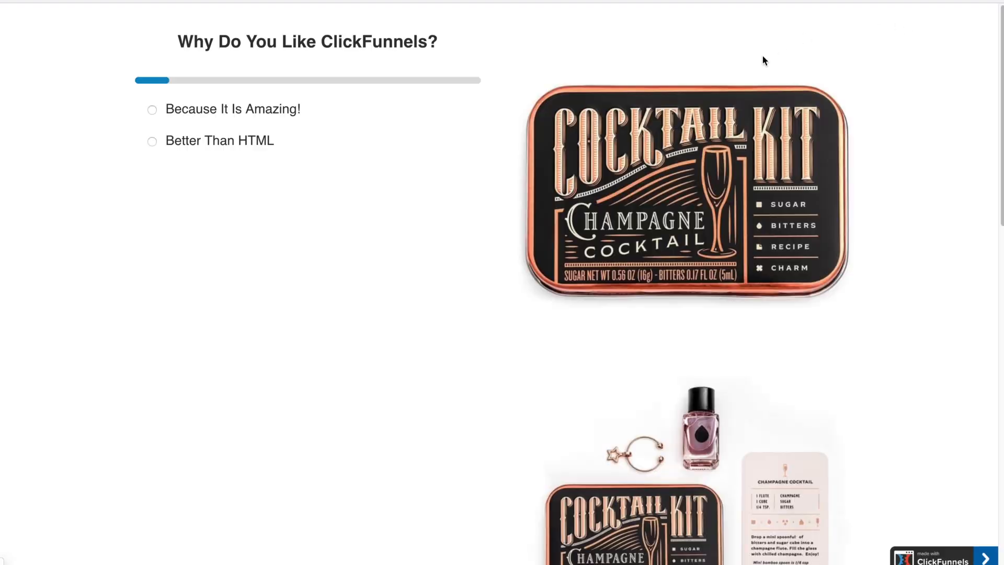
scroll(765, 69, "down", 8)
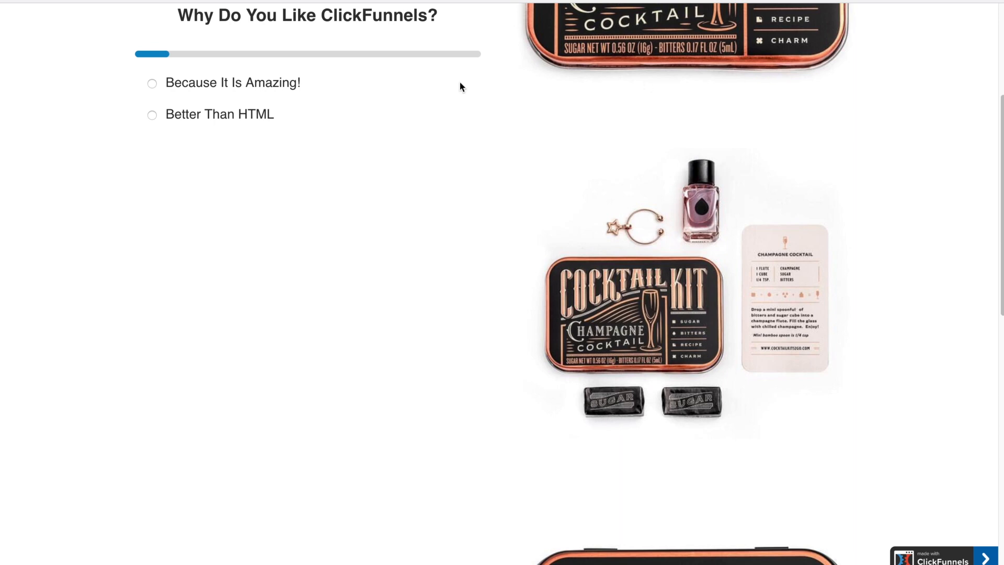
left_click(399, 79)
scroll(283, 128, "down", 8)
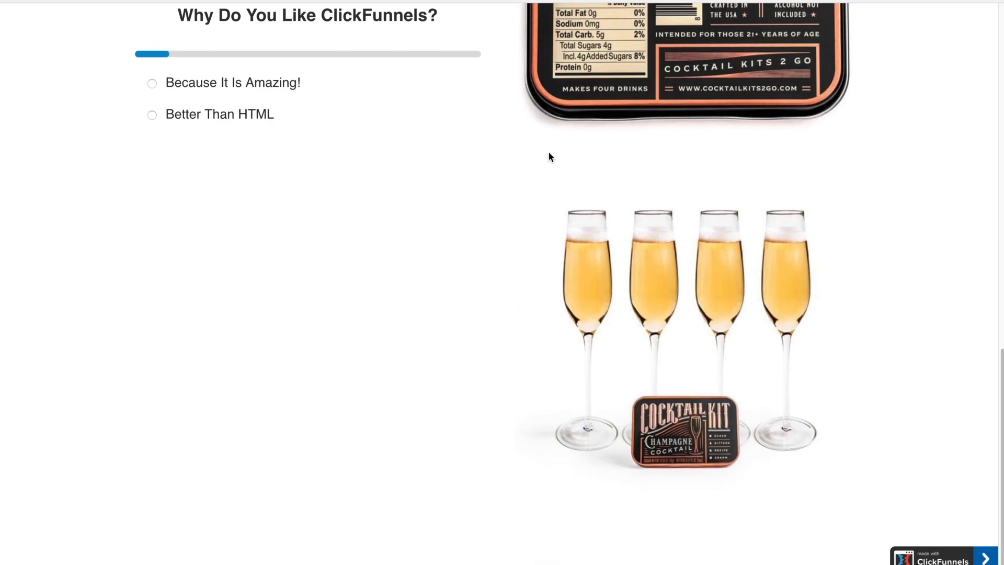
scroll(547, 152, "up", 10)
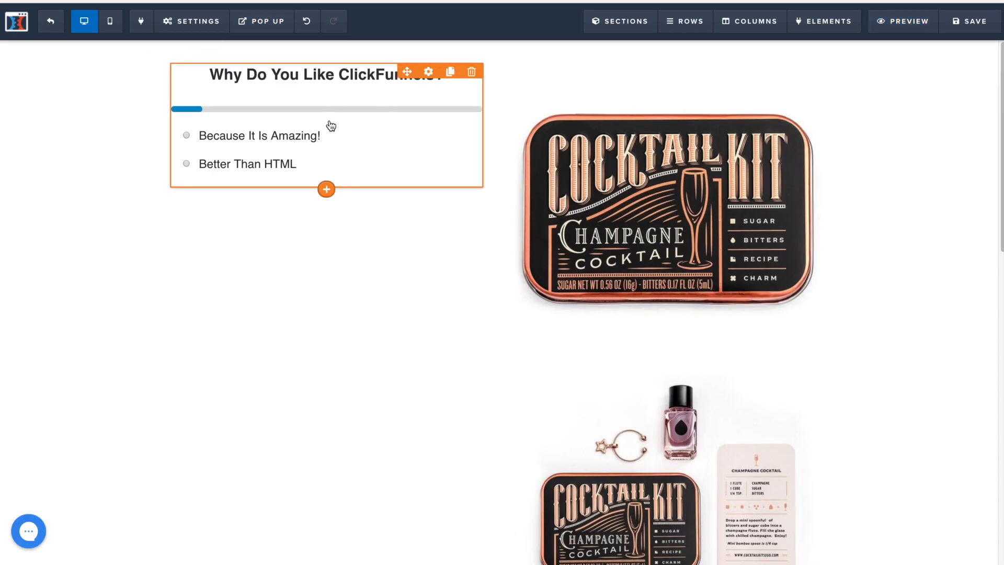
- Set the survey element's top margin to 100 and save the page
left_click(428, 73)
double_click(976, 118)
type("100")
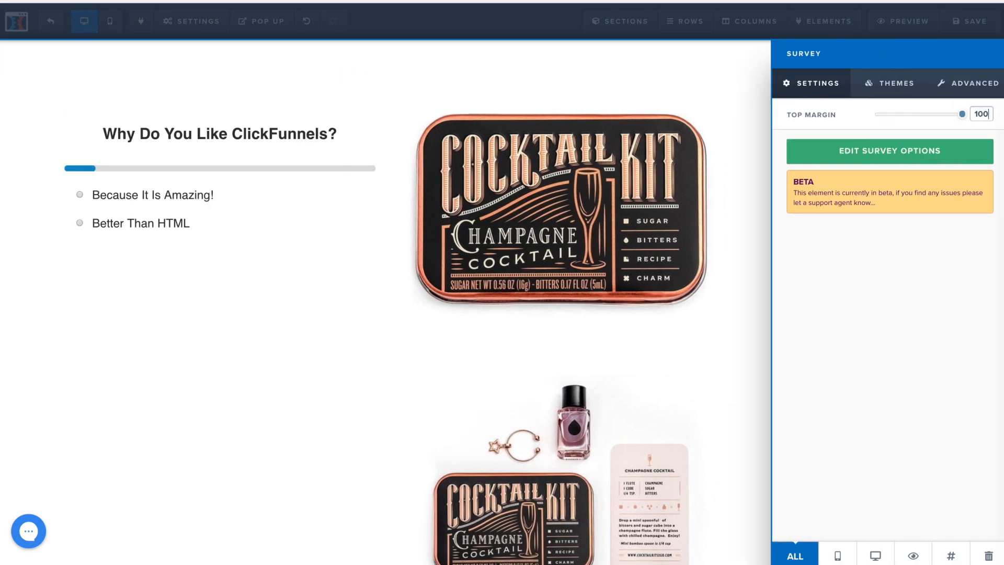
left_click(685, 125)
left_click(988, 29)
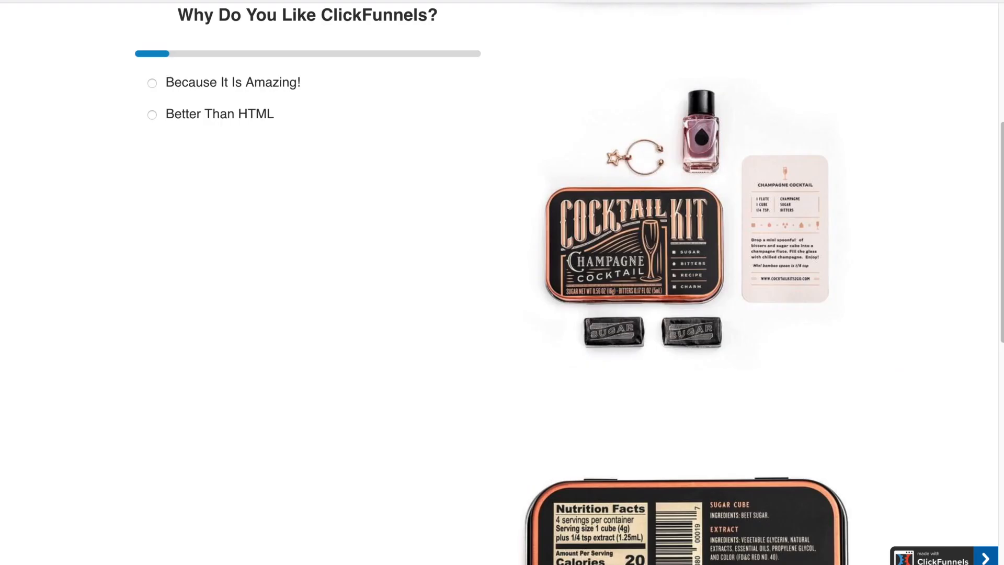
- Scroll through the page preview to examine the sticky survey column alongside the product images
scroll(406, 140, "down", 5)
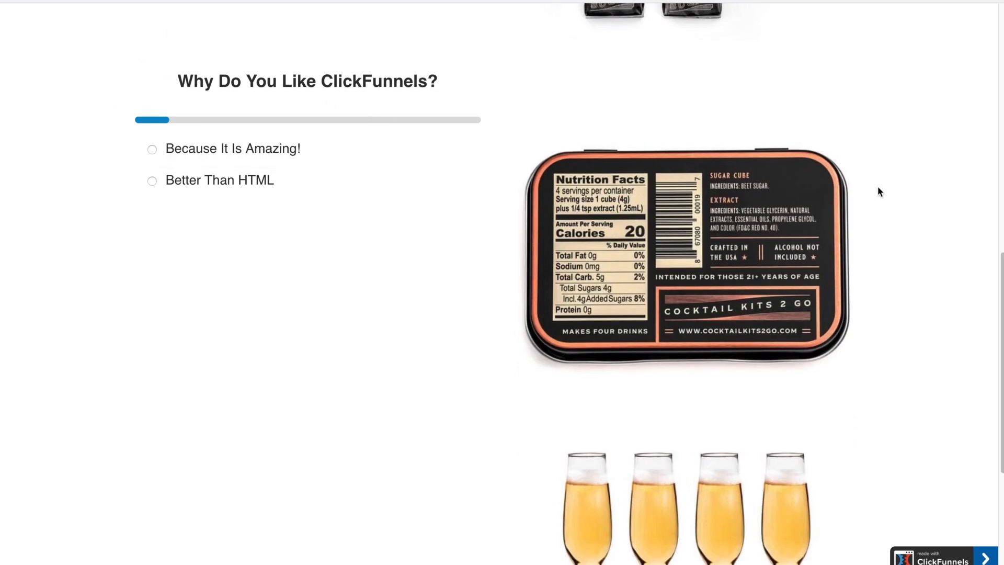
scroll(878, 187, "up", 10)
scroll(877, 186, "down", 14)
scroll(880, 191, "up", 14)
scroll(881, 197, "down", 12)
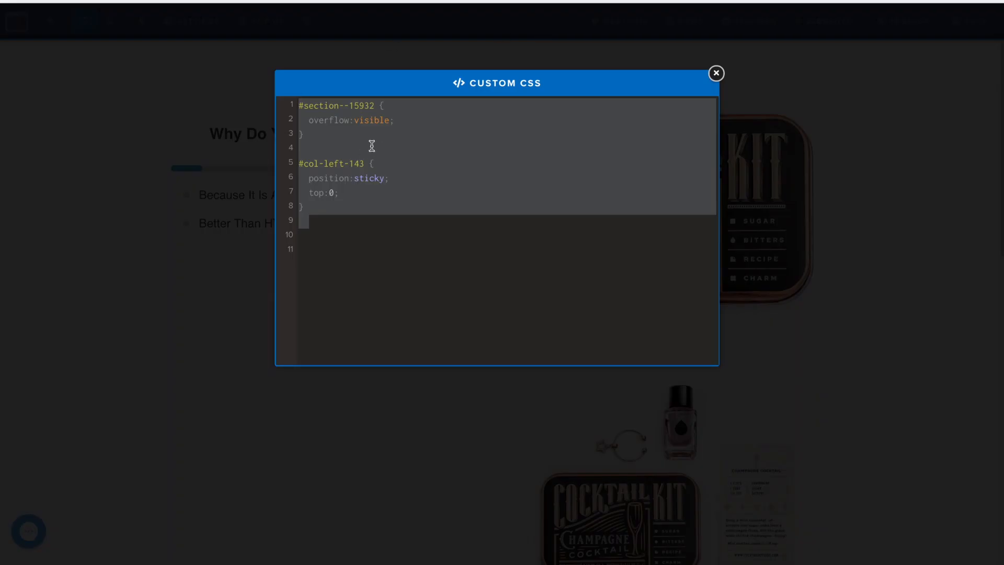
- Review the custom CSS rules for the section and the left column
left_click(429, 185)
left_click_drag(406, 197, 280, 103)
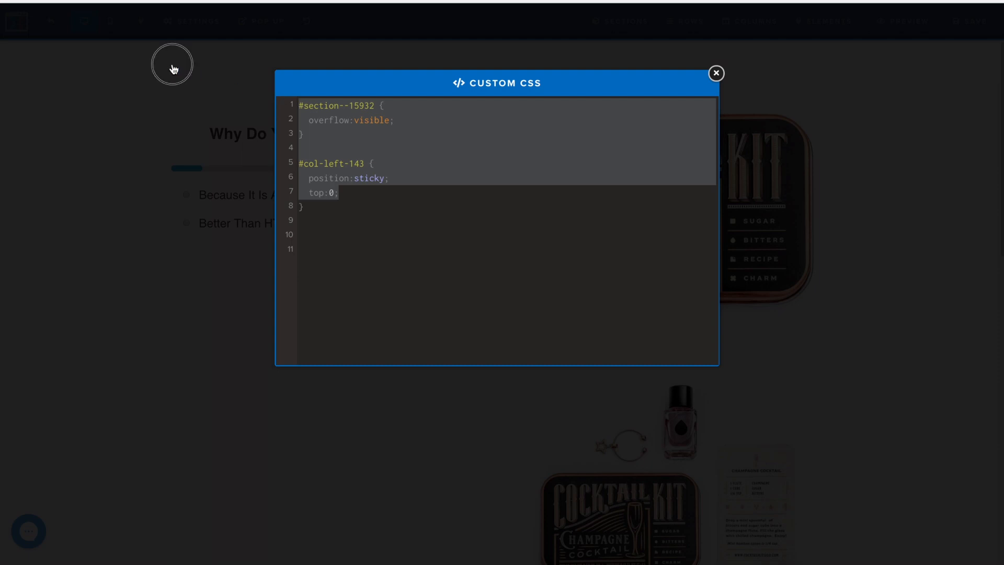
left_click(171, 66)
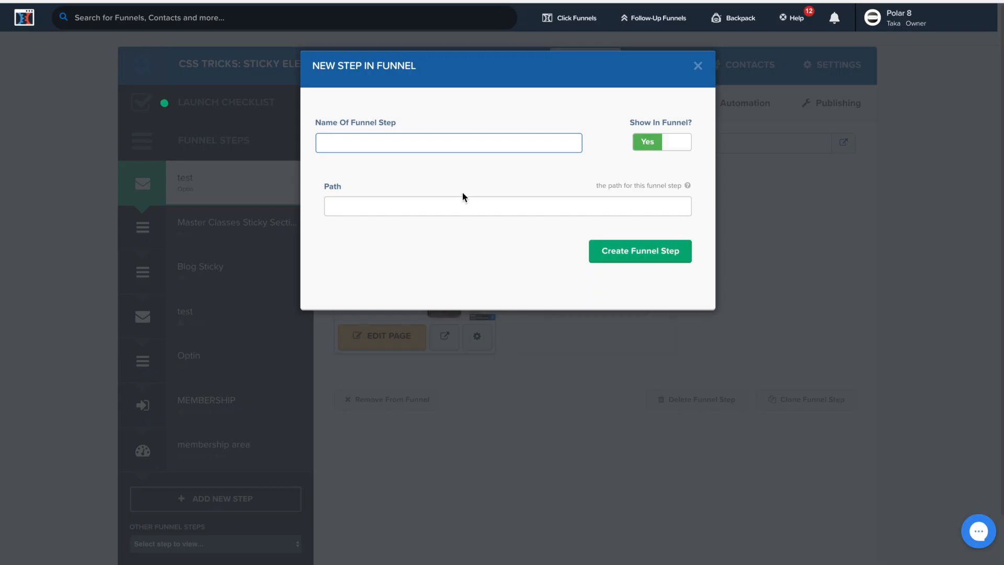
- Create a funnel step named "Test Membership" and choose Member Access as its page type
type("Test M")
type("emnb")
type("ership")
left_click(678, 249)
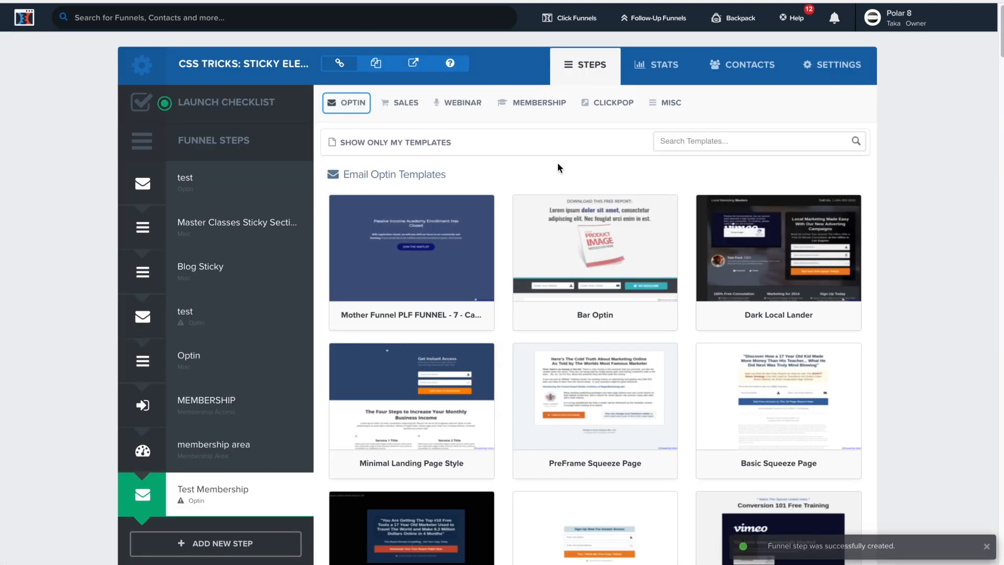
left_click(533, 103)
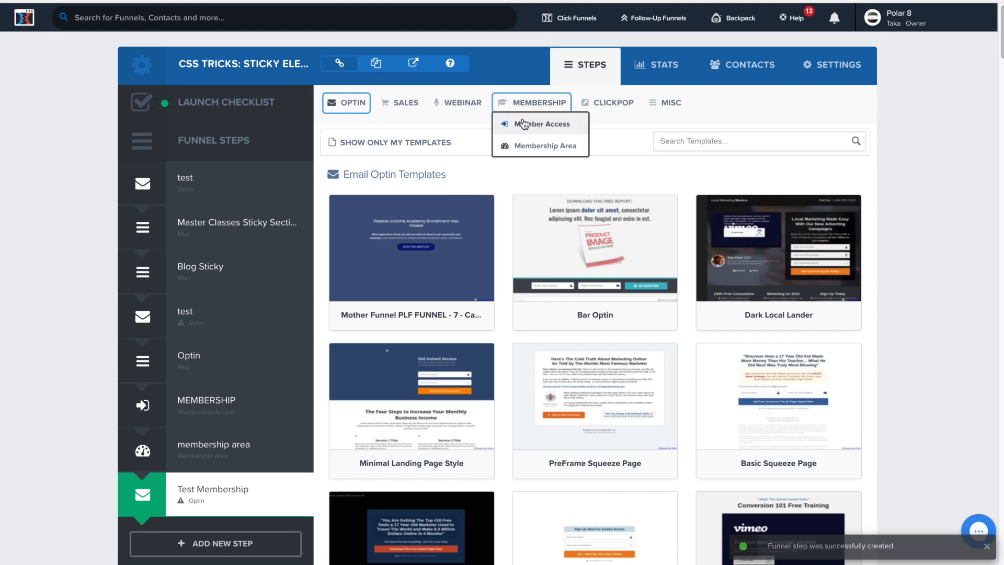
left_click(525, 126)
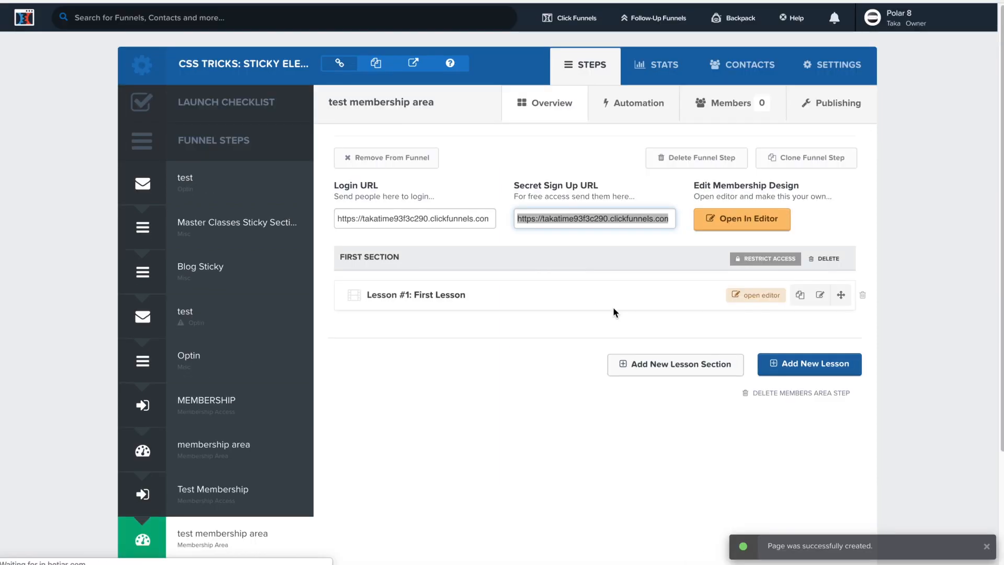
- Open the First Lesson page in the editor and duplicate its lesson row several times to lengthen the content
left_click(757, 298)
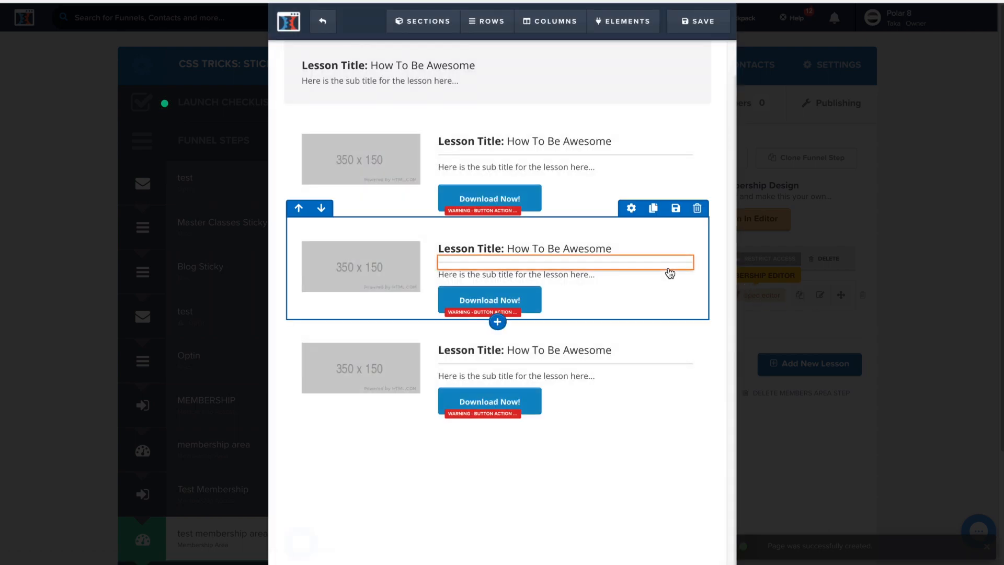
left_click(654, 309)
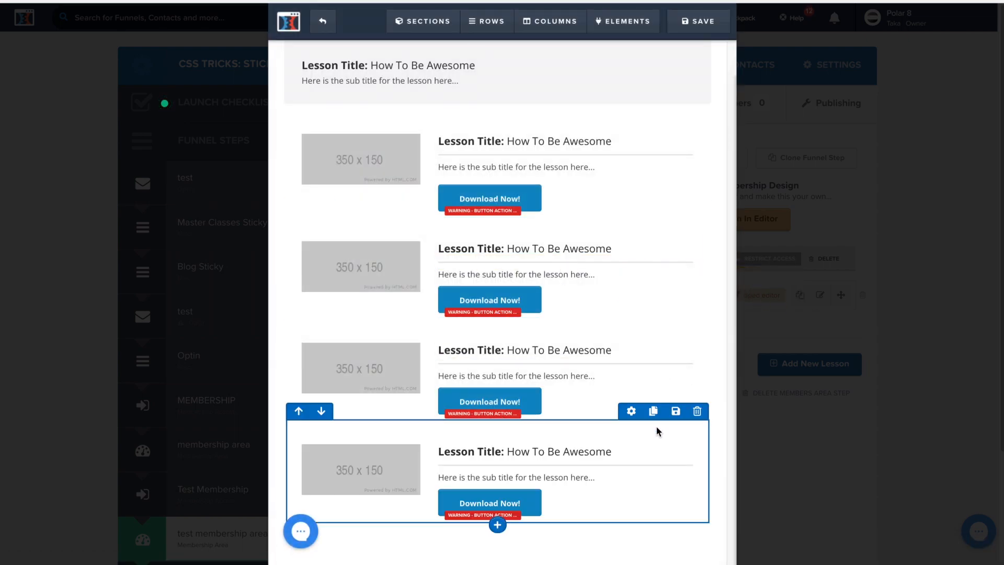
left_click(653, 411)
scroll(651, 413, "down", 2)
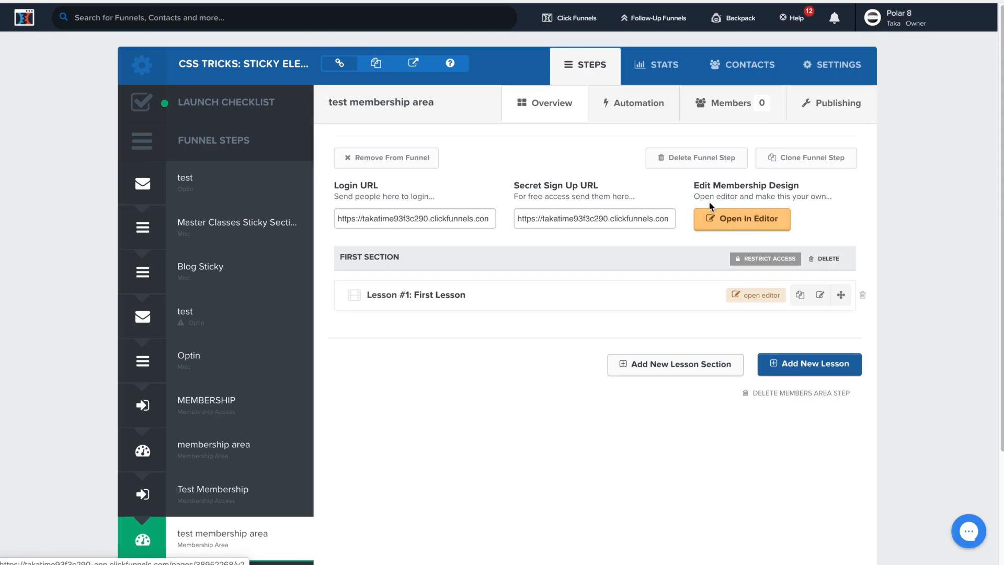
- In the membership design, move the course search box below the lesson list in the left column and delete the emptied row
left_click_drag(692, 184, 800, 223)
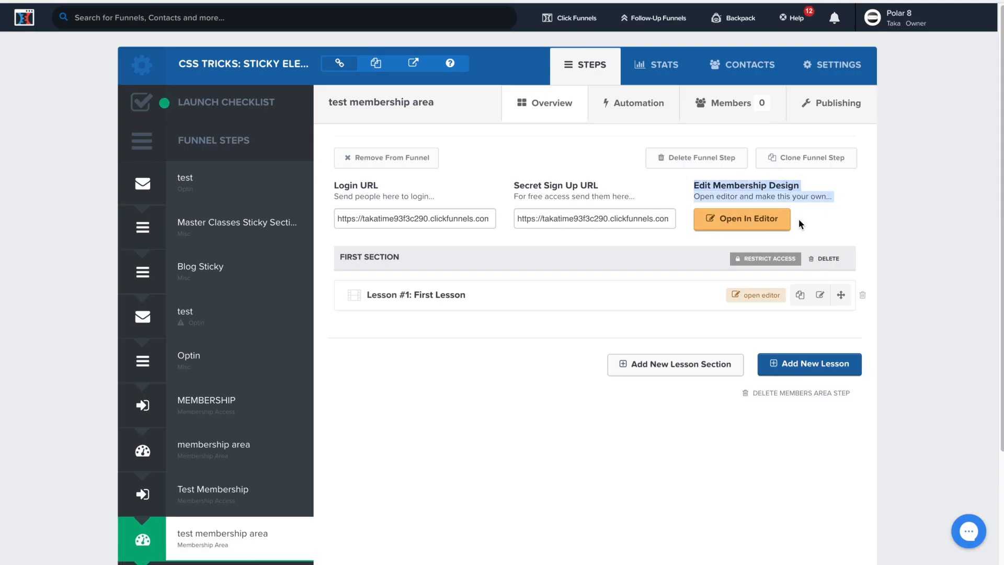
left_click(784, 219)
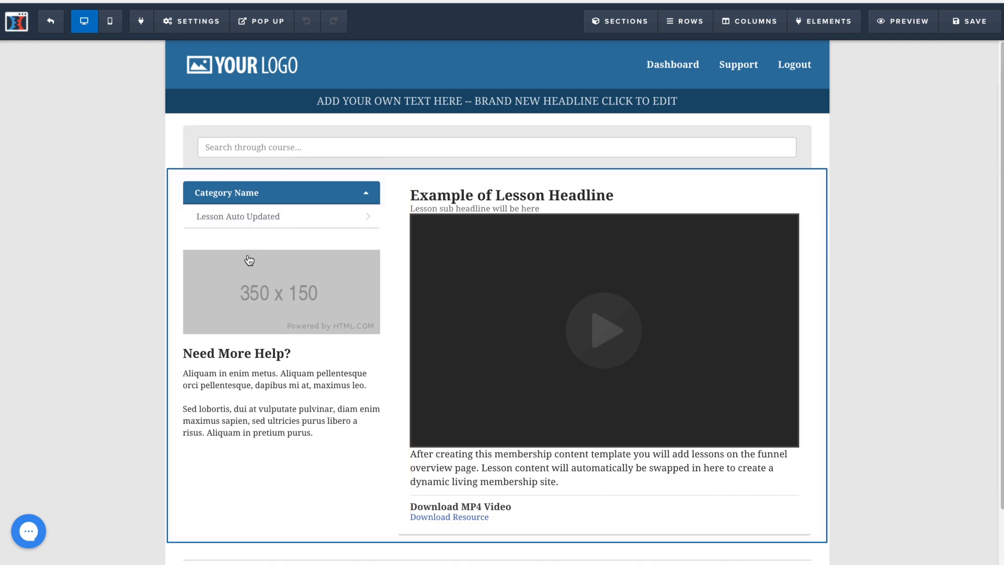
left_click(343, 161)
left_click_drag(343, 160, 312, 235)
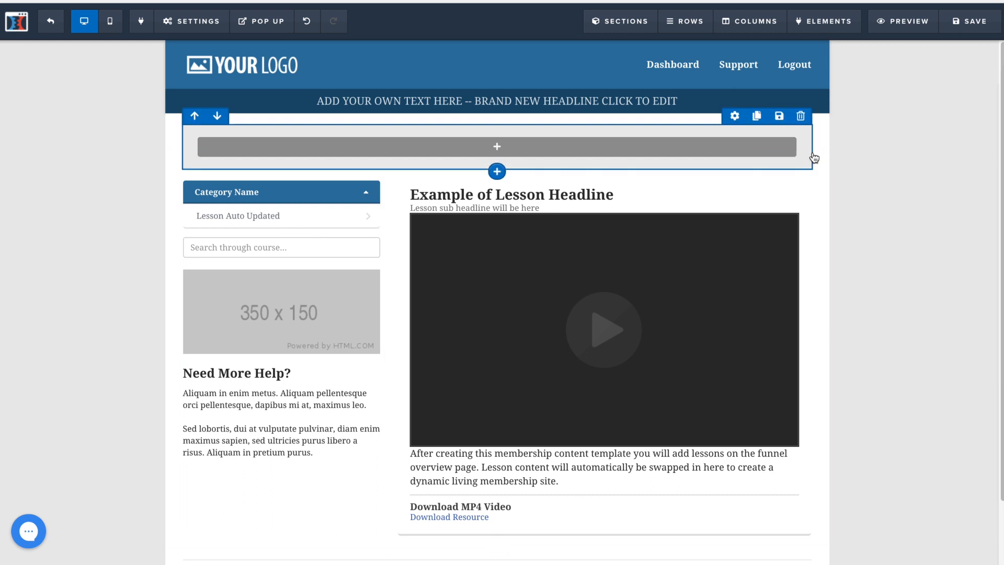
left_click(797, 126)
- Examine the page's list of sections to identify the one that holds the membership content
left_click(632, 71)
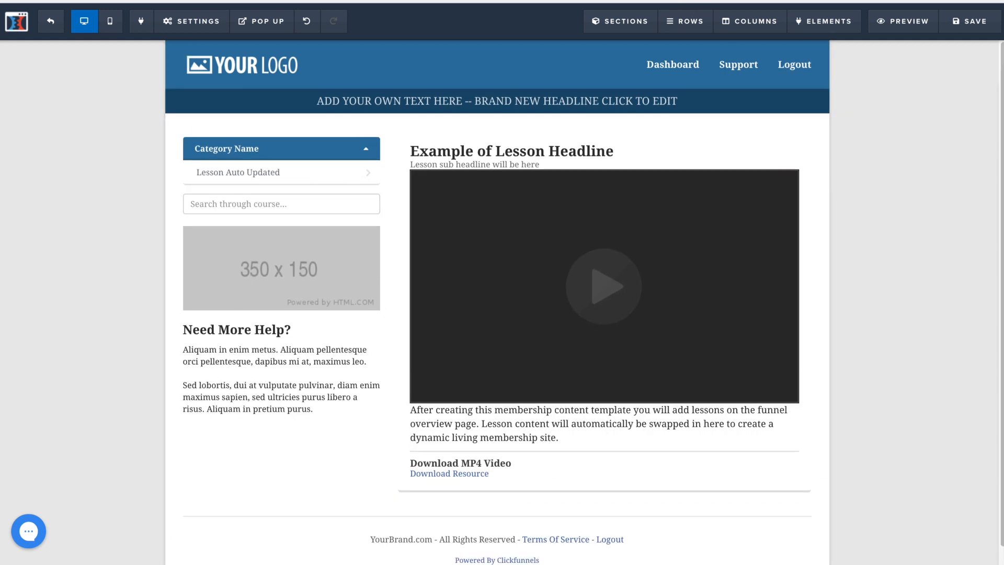
left_click(642, 21)
left_click(635, 71)
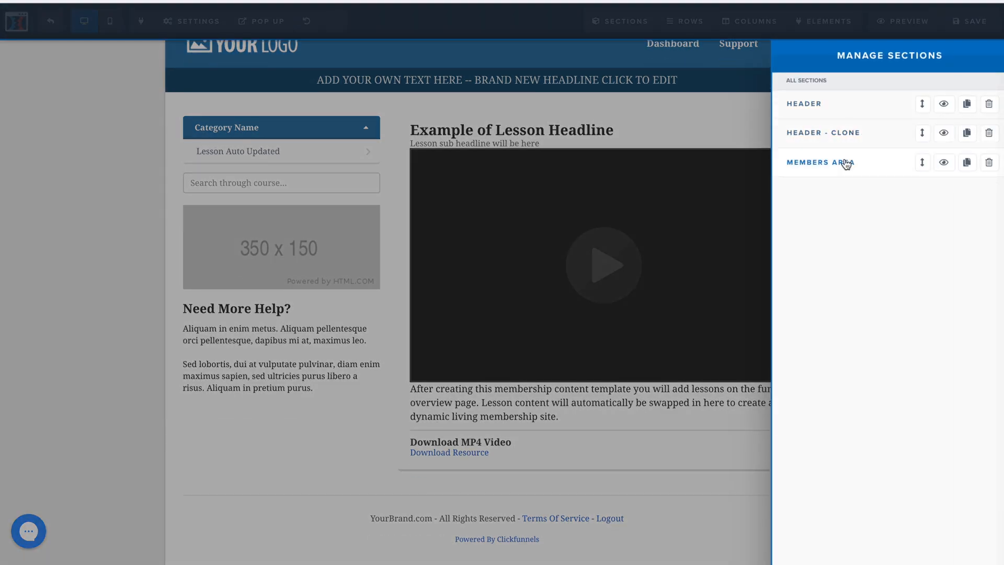
left_click(142, 144)
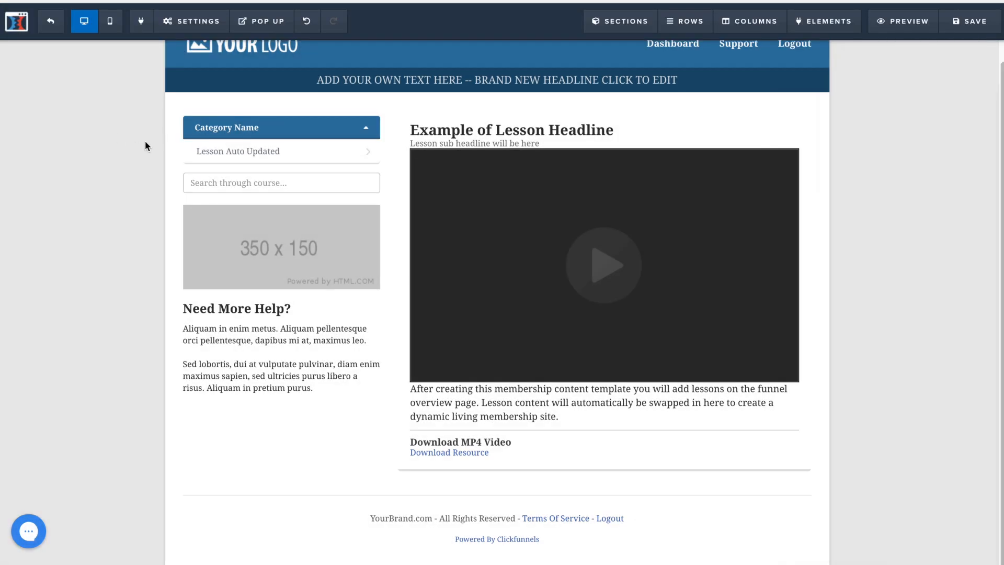
mouse_move(167, 119)
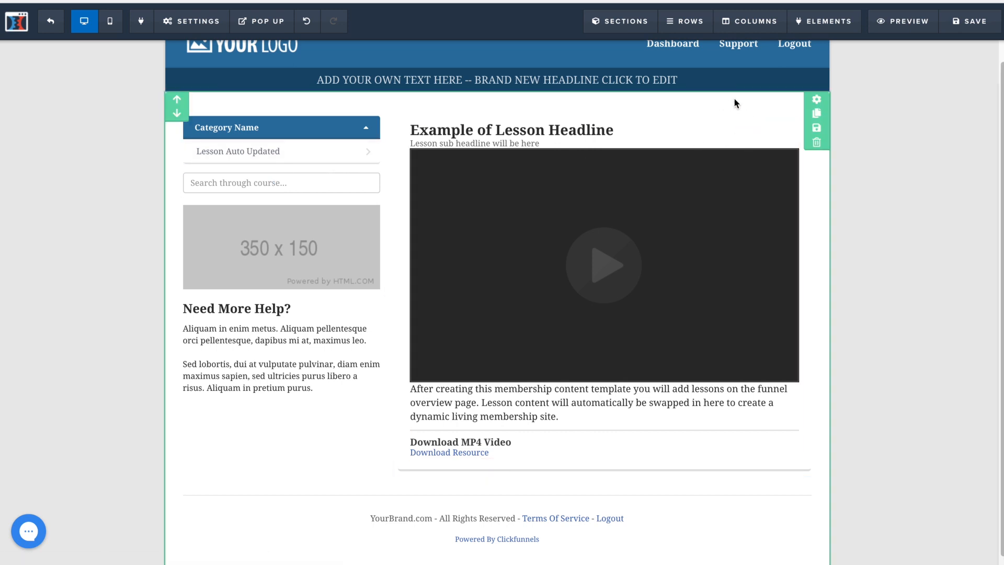
- Add custom CSS giving #section--15932 overflow:visible and #col-left-143 position:sticky with top:0
mouse_move(179, 20)
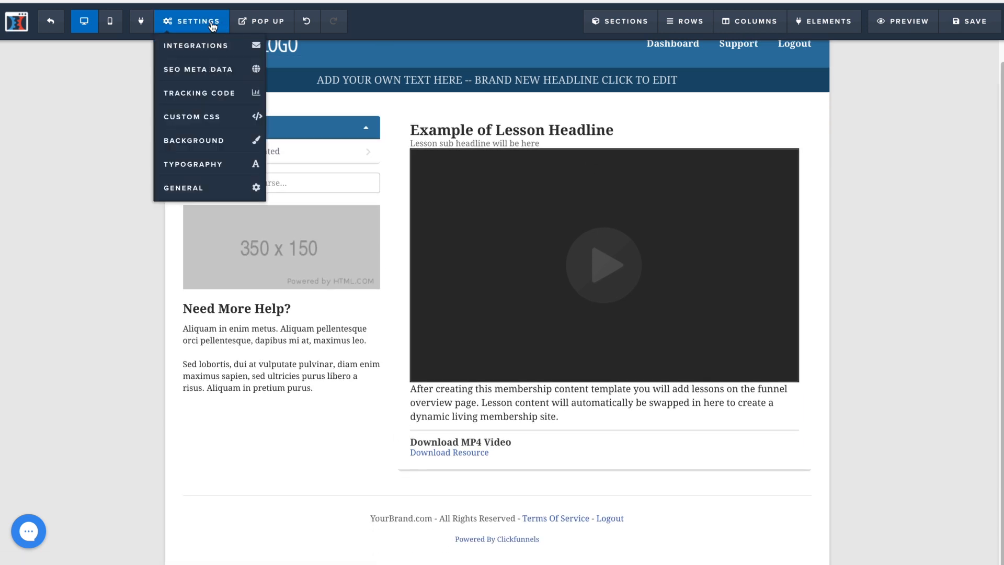
left_click(199, 118)
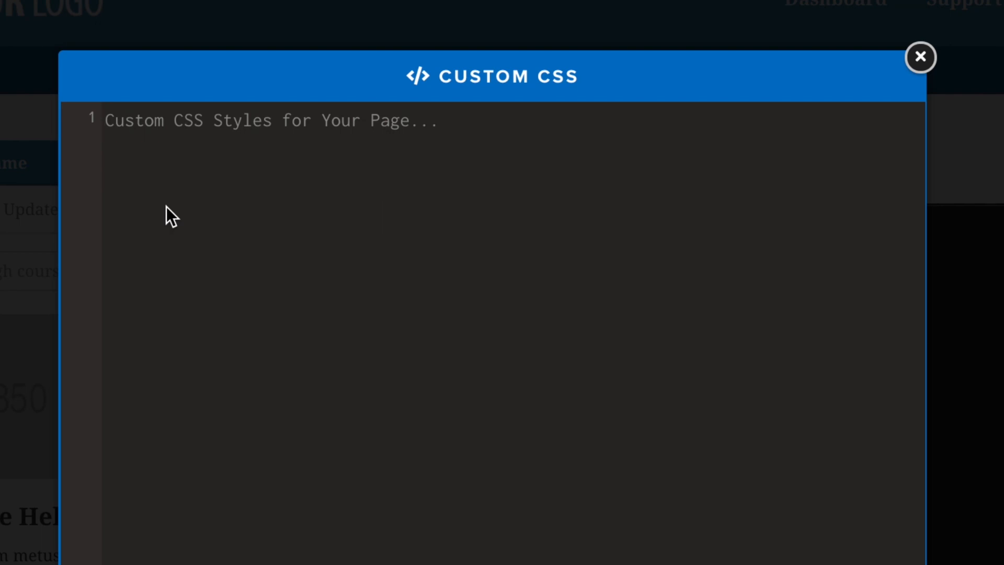
type("#section--15932 {   overflow:visible; }  #col-left-143 {   position:sticky;   top:0; }")
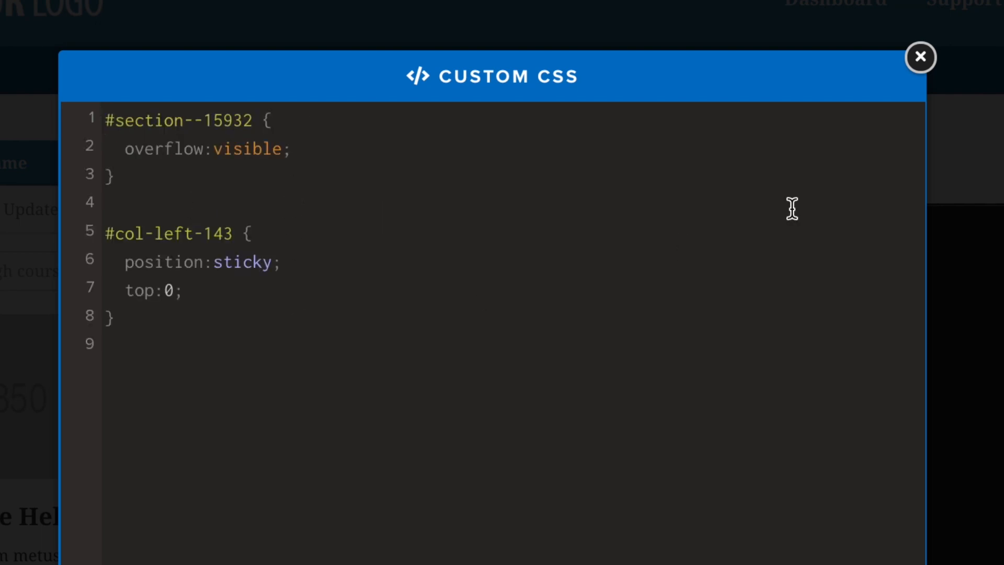
left_click_drag(262, 111, 112, 115)
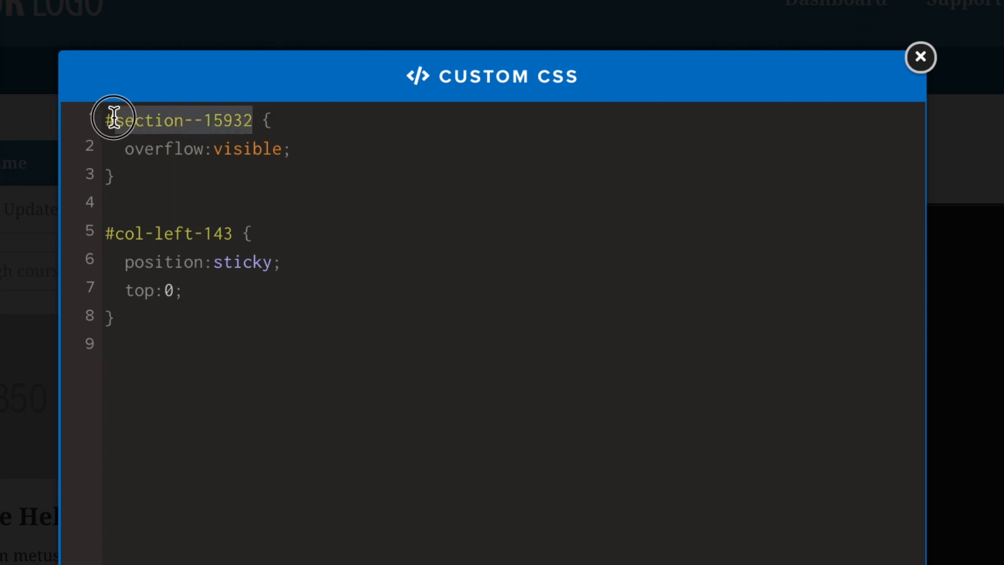
left_click(423, 320)
left_click(906, 57)
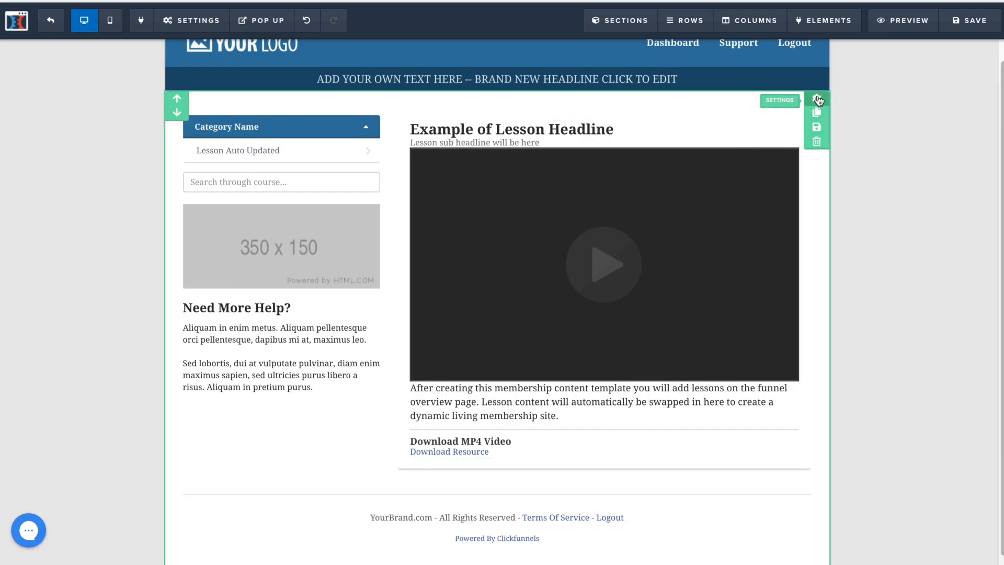
- Copy the CSS ID selector of the members area section
left_click(817, 99)
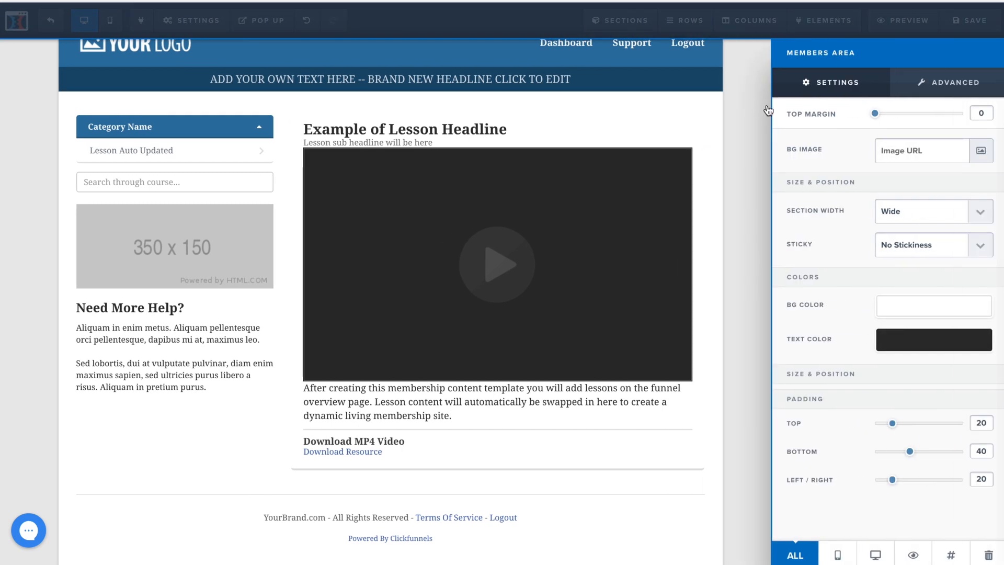
left_click(951, 556)
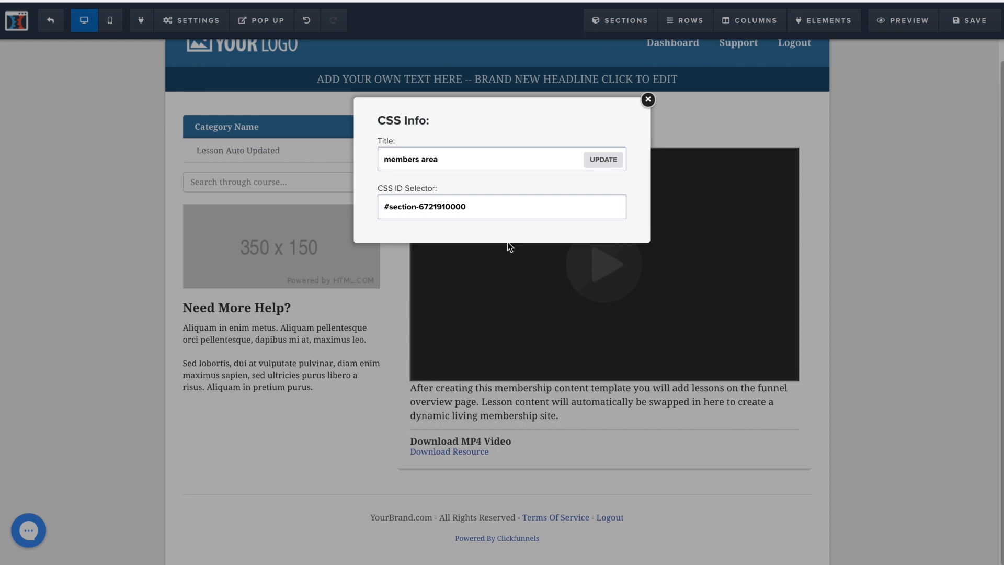
left_click_drag(473, 206, 259, 192)
key("ctrl+c")
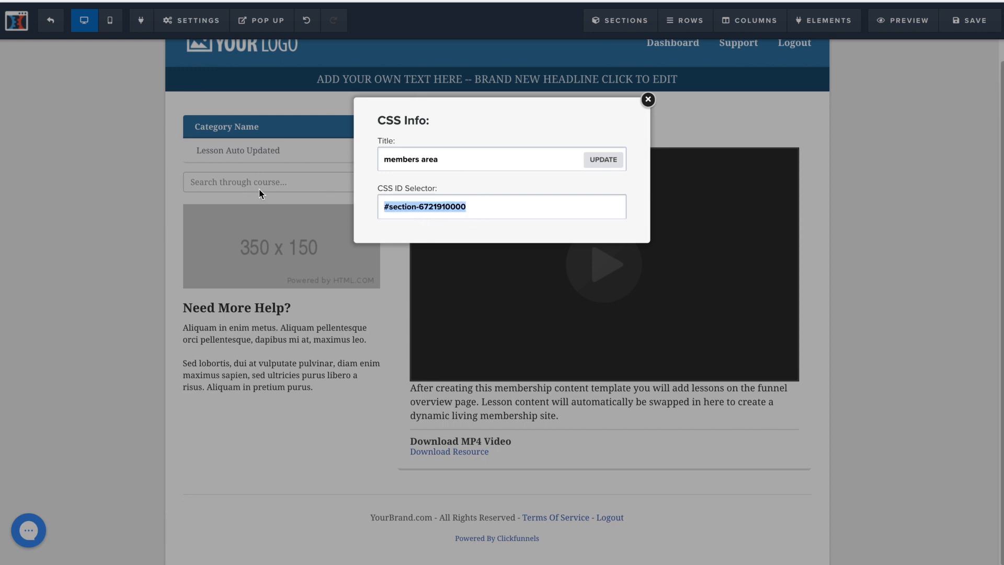
left_click(648, 104)
mouse_move(208, 26)
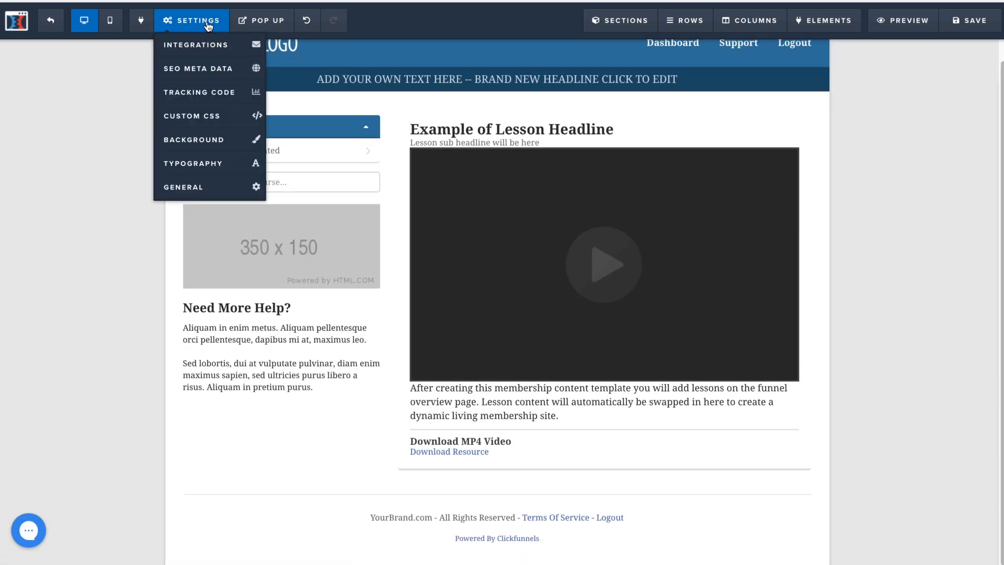
left_click(234, 119)
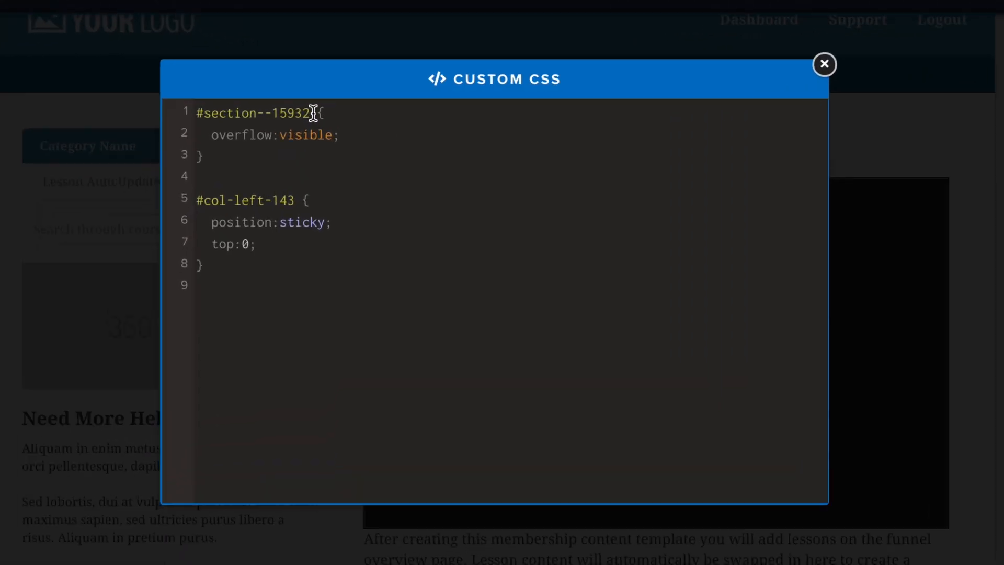
left_click_drag(374, 105, 271, 109)
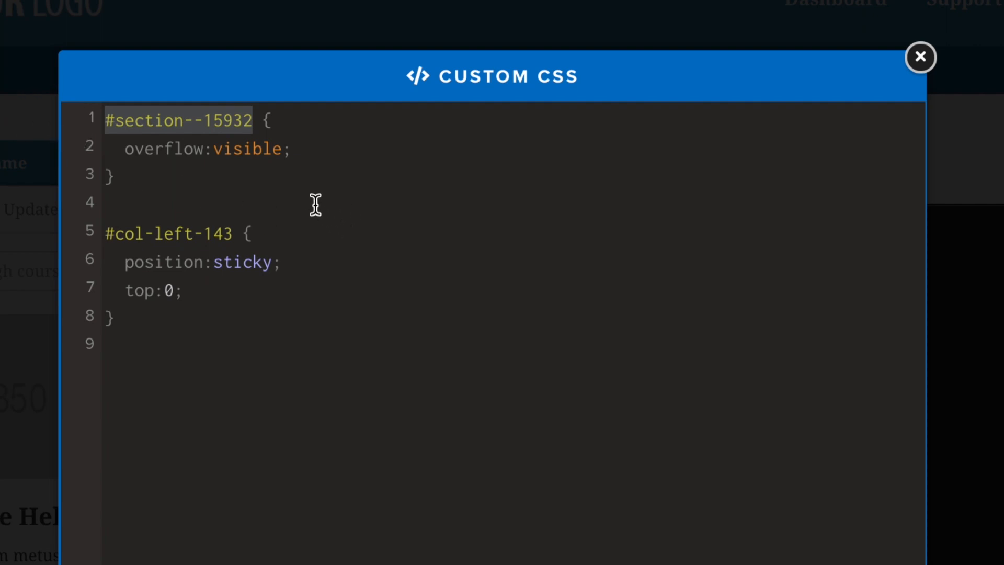
key("ctrl+v")
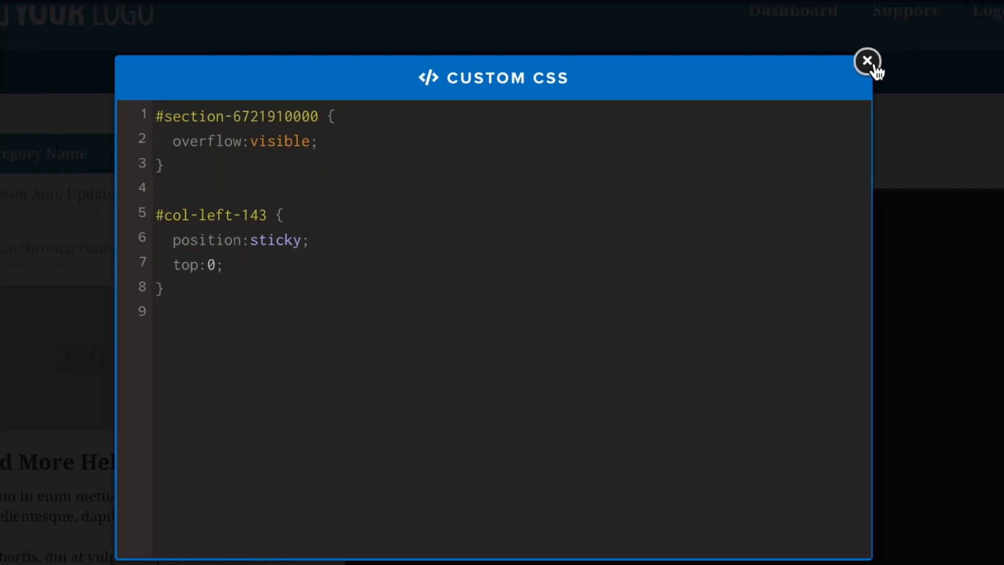
left_click(920, 57)
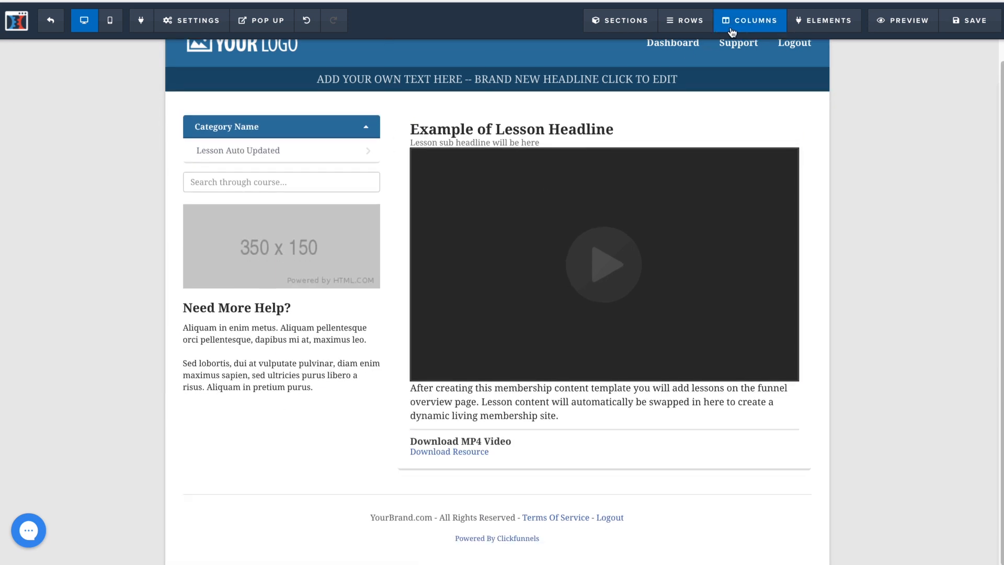
- Copy the CSS ID selector of the left column in the members area's left sidebar row
left_click(731, 30)
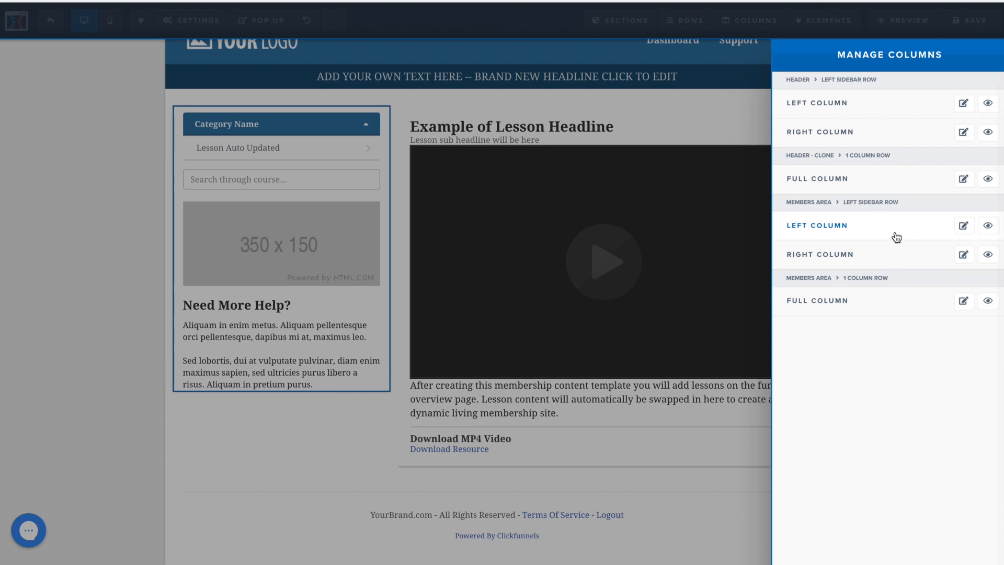
left_click(849, 233)
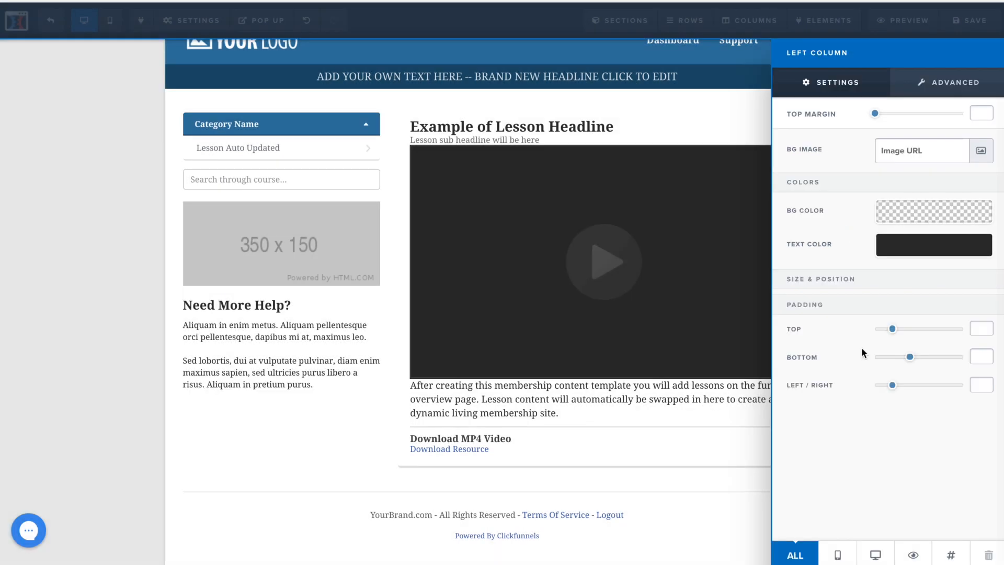
left_click(951, 554)
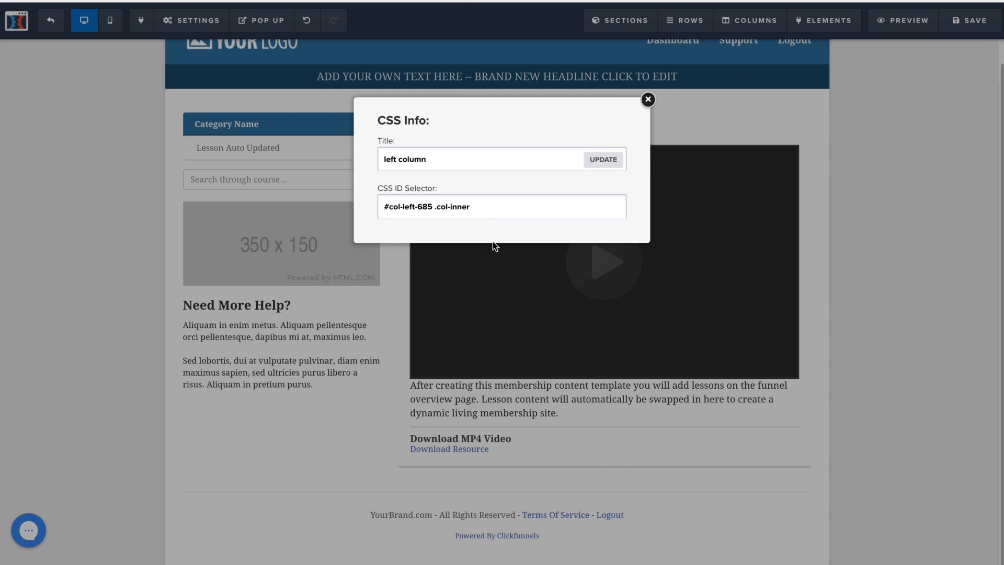
left_click_drag(476, 207, 332, 213)
key("ctrl+c")
left_click(648, 100)
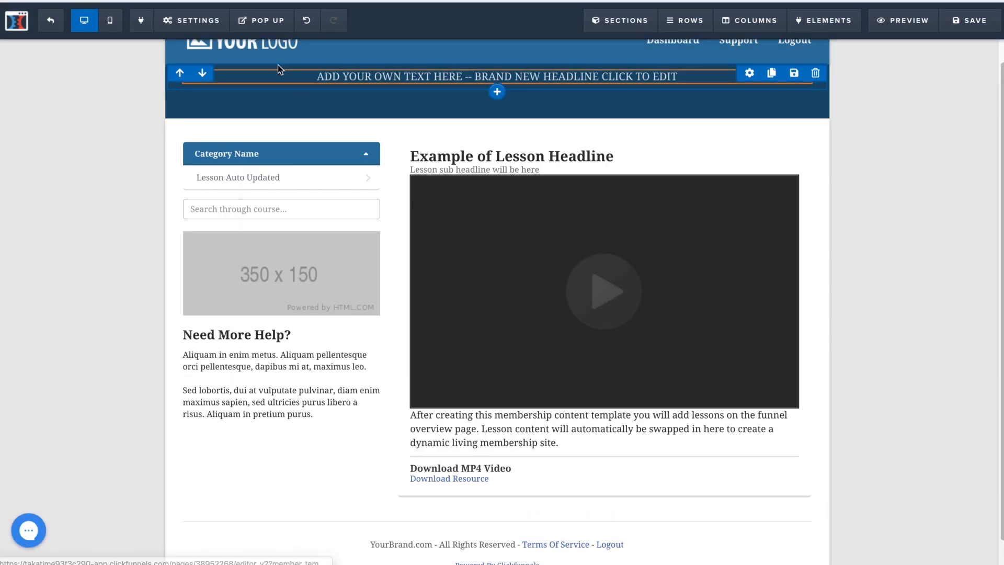
- Replace the column selector in the custom CSS with #col-left-685, leaving out .col-inner, and save the page
left_click(191, 19)
left_click(198, 117)
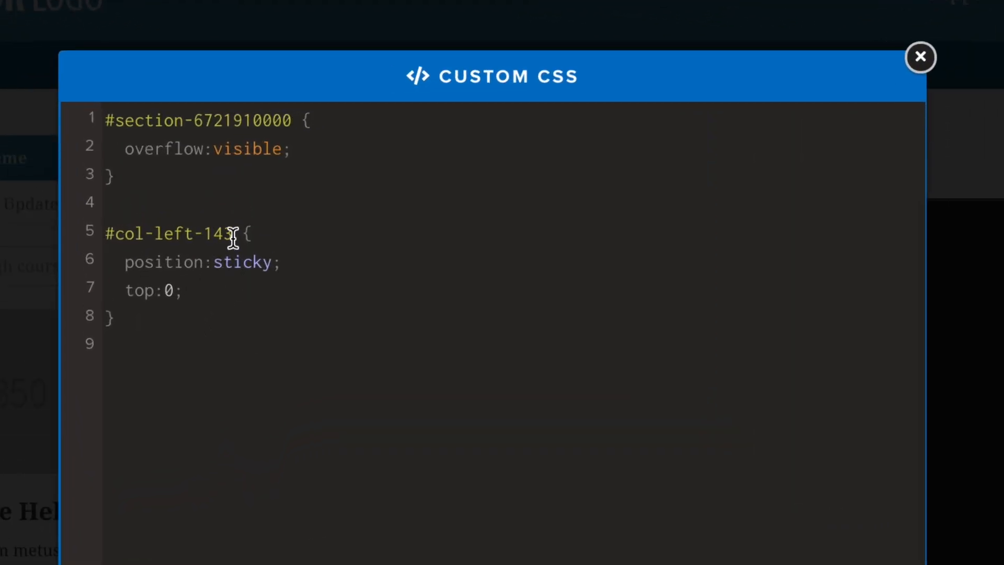
left_click_drag(364, 162, 256, 168)
key("ctrl+v")
left_click_drag(341, 236, 243, 240)
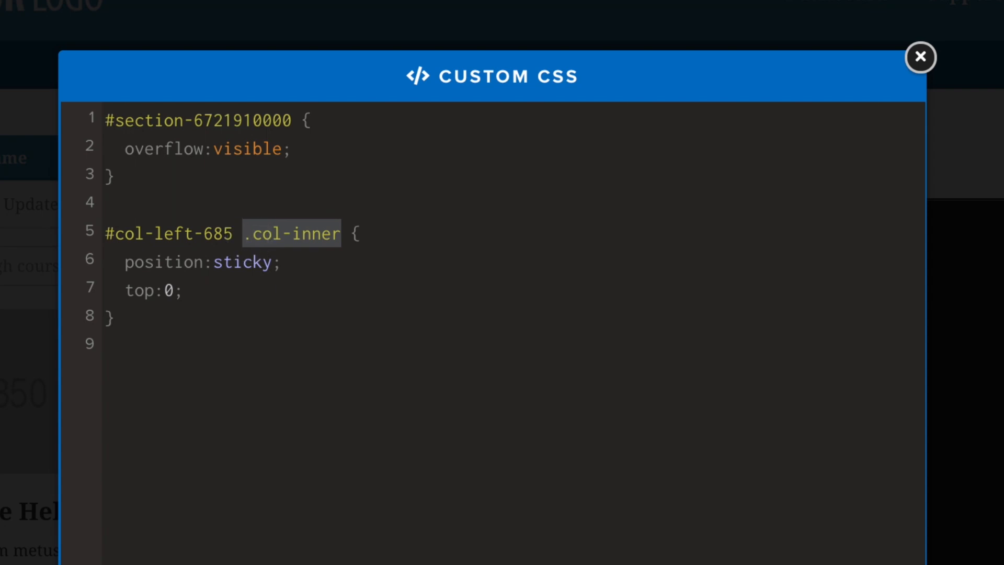
key("BackSpace")
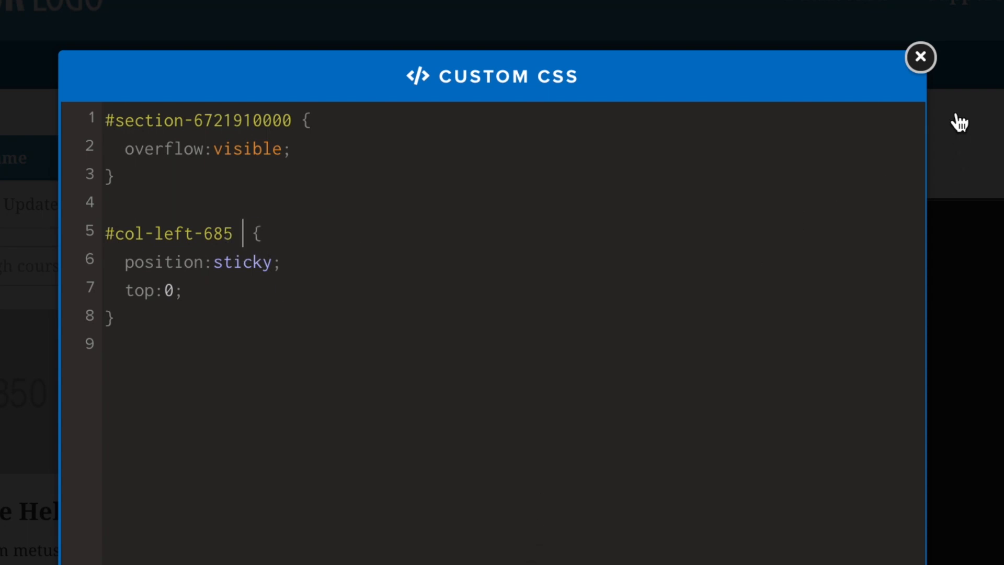
left_click(920, 56)
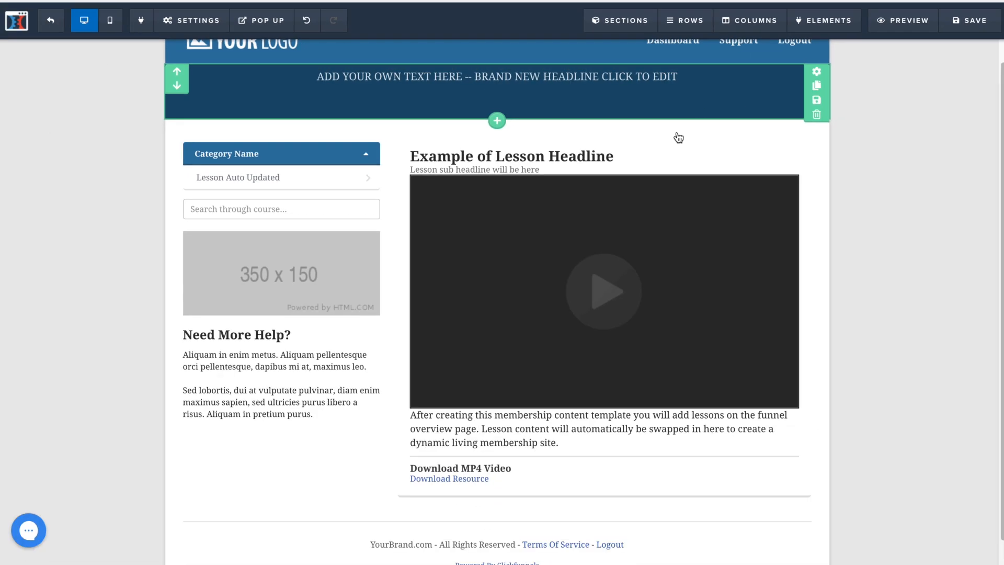
left_click(993, 23)
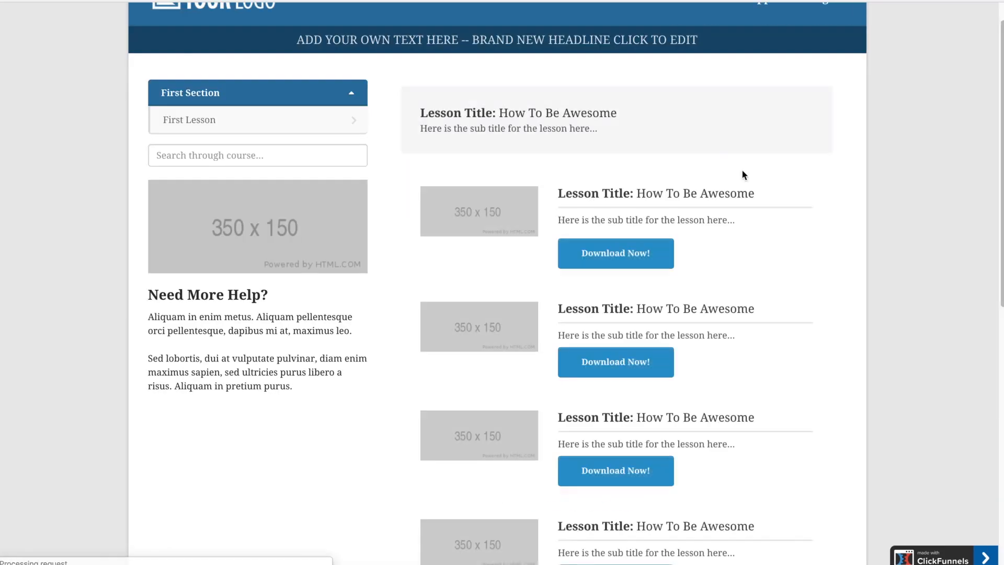
- Examine on the live membership page whether the left sidebar sticks while scrolling and its search field, lesson links and text remain usable
scroll(761, 197, "down", 2)
scroll(763, 203, "down", 4)
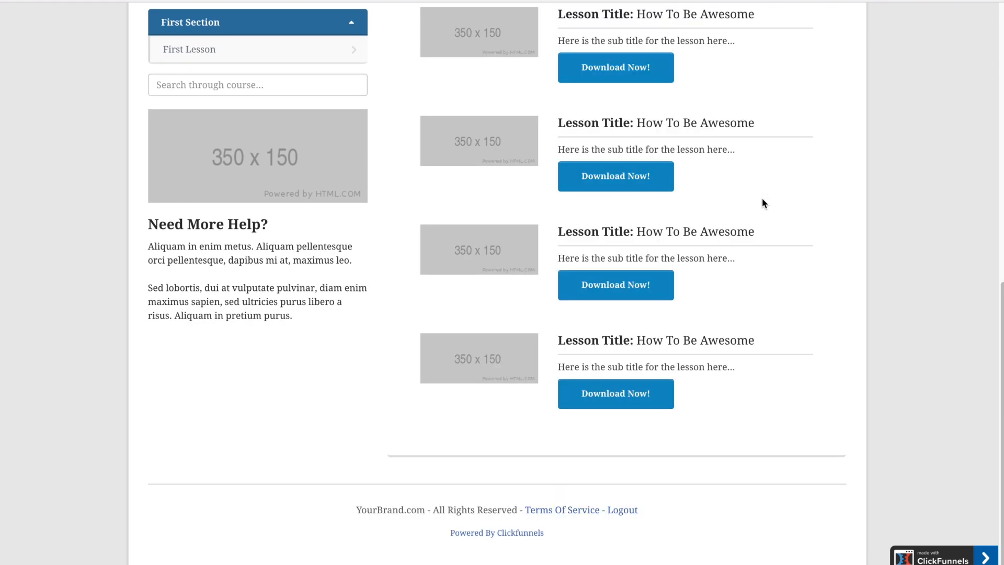
scroll(762, 204, "up", 6)
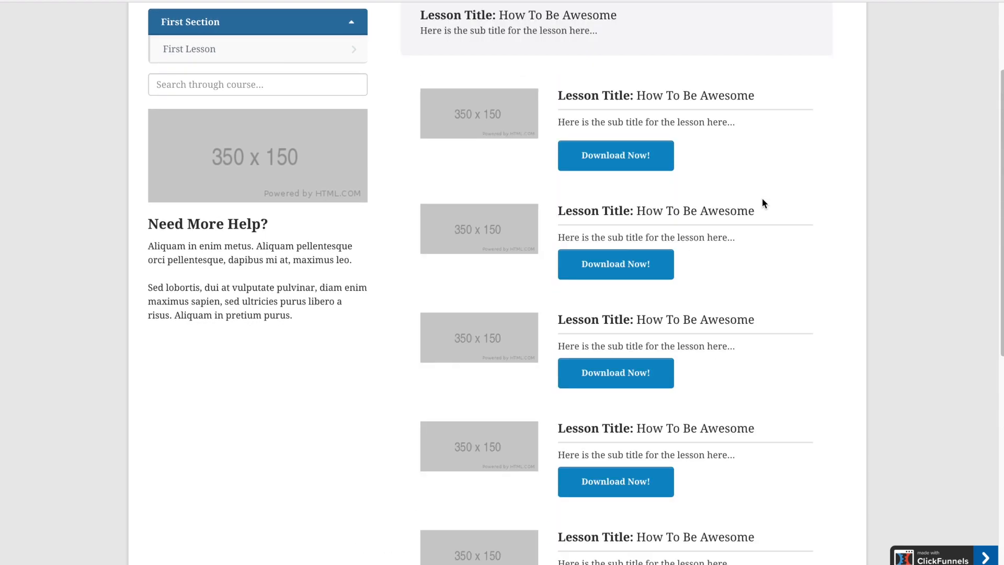
scroll(761, 201, "down", 5)
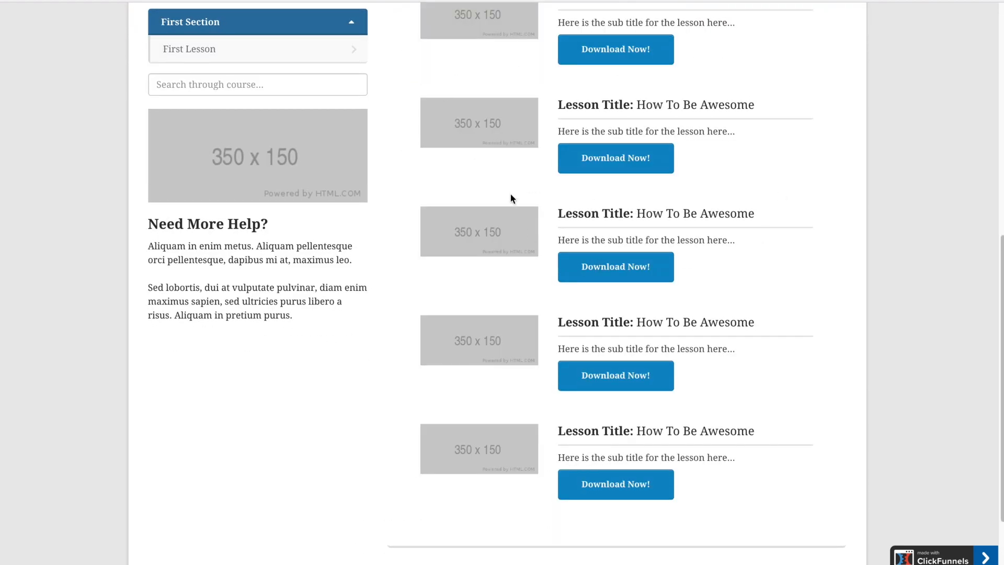
left_click(308, 87)
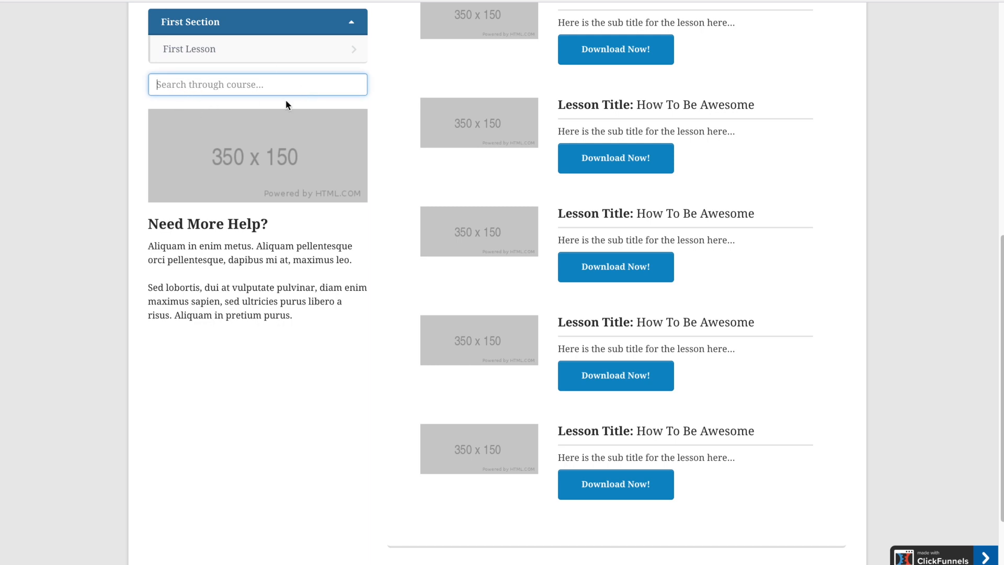
scroll(638, 249, "down", 2)
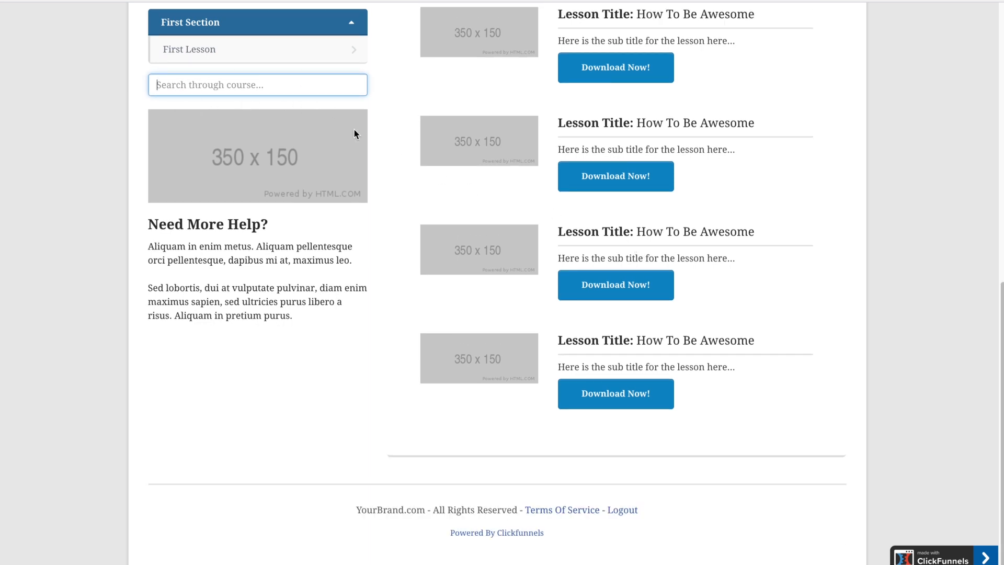
scroll(349, 129, "up", 1)
left_click(358, 50)
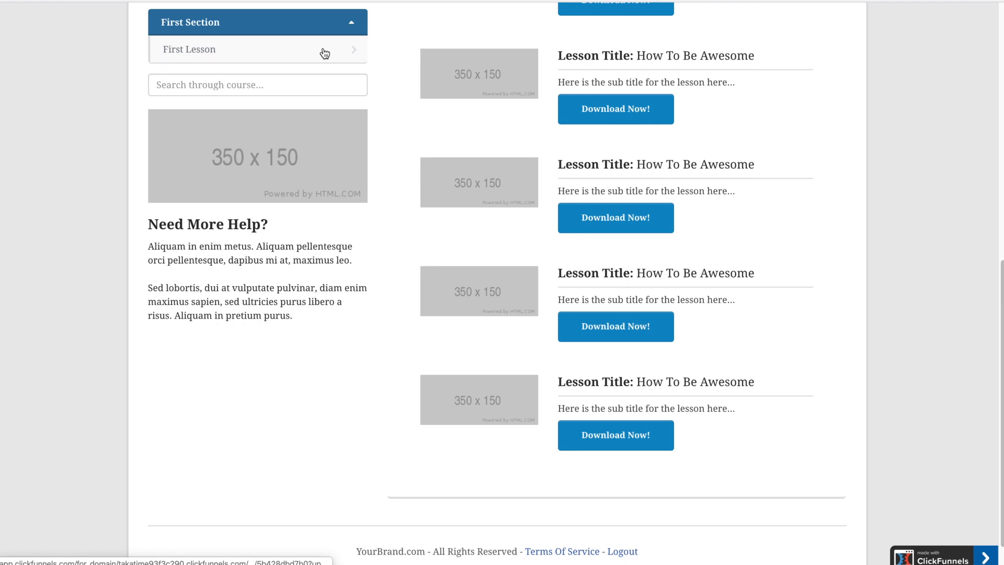
left_click(327, 33)
left_click(328, 33)
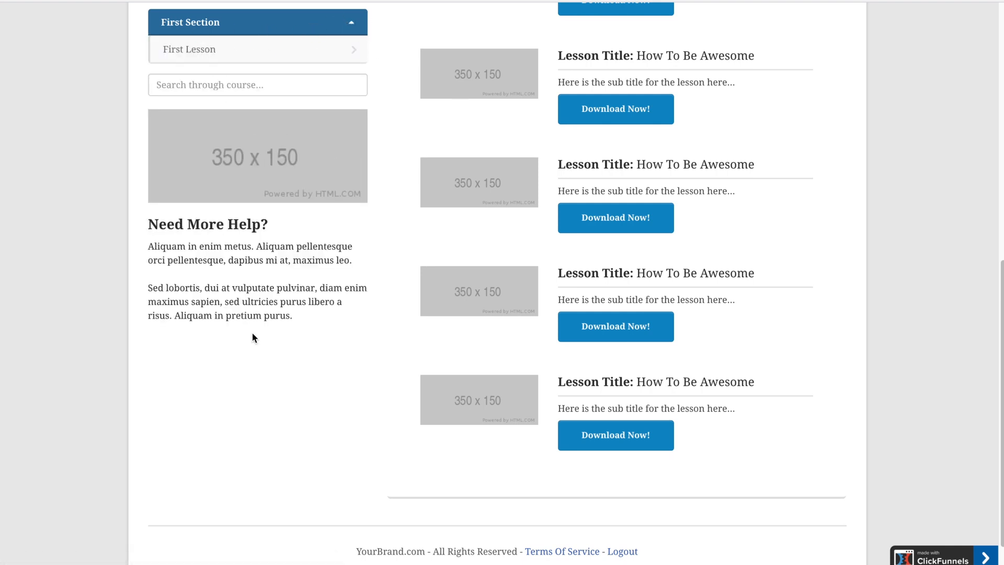
left_click_drag(165, 208, 334, 332)
left_click(321, 335)
scroll(253, 374, "up", 2)
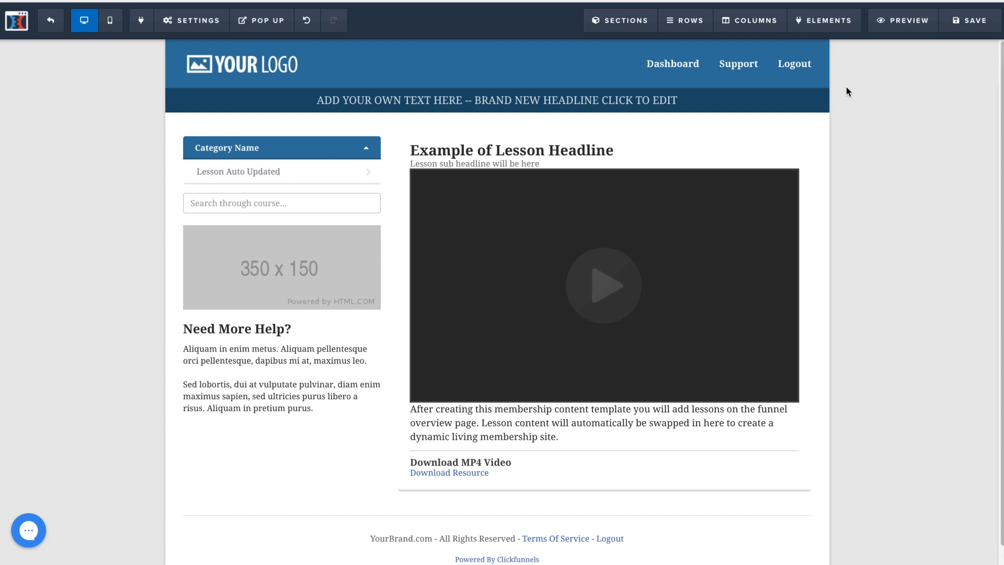
- Set the header section's stickiness to Stick To Top On Scroll and save the page
mouse_move(822, 51)
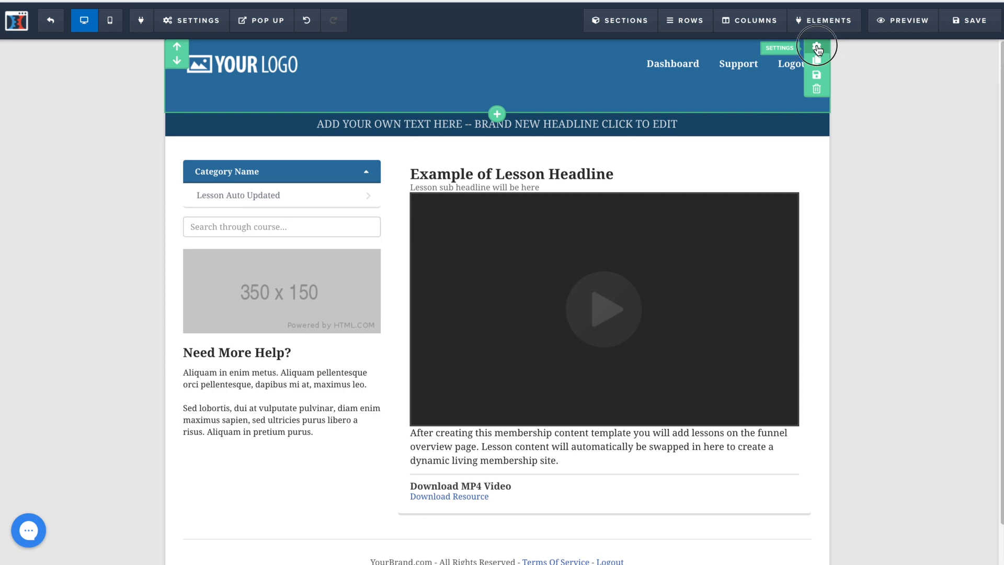
left_click(817, 49)
left_click_drag(785, 183, 846, 181)
mouse_move(798, 212)
left_mouse_down()
mouse_move(823, 217)
mouse_move(845, 250)
left_mouse_up()
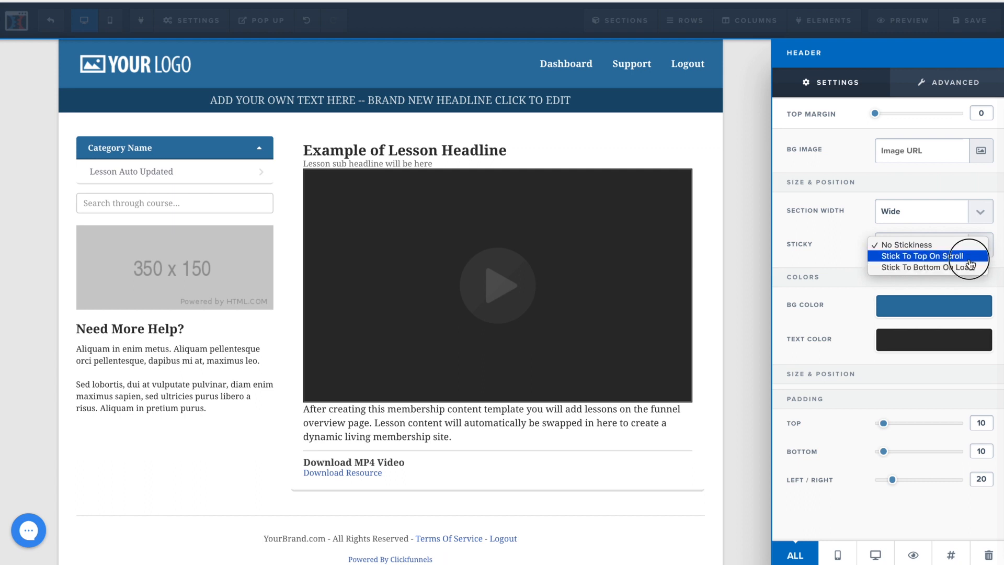
left_click(972, 258)
left_click(685, 234)
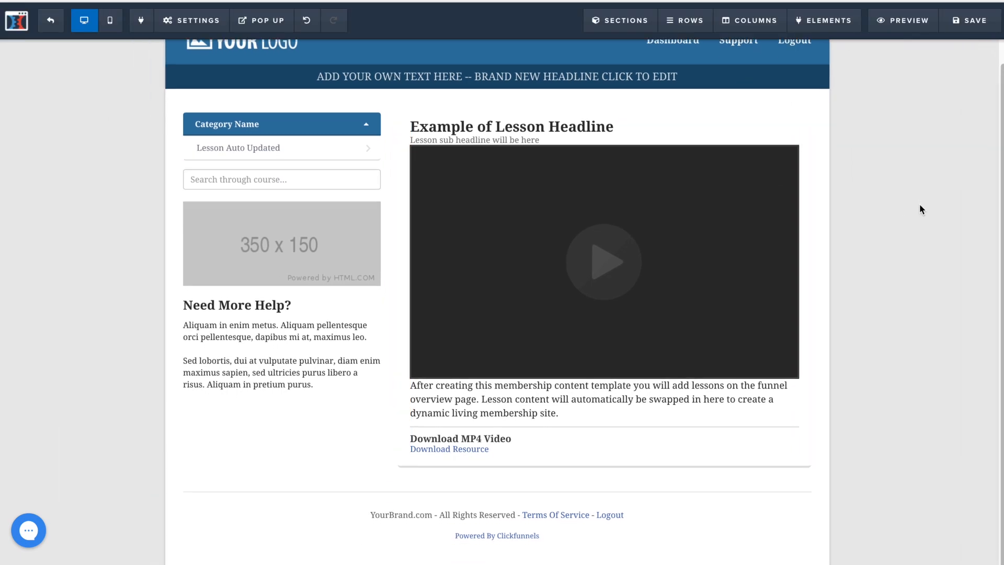
left_click(983, 26)
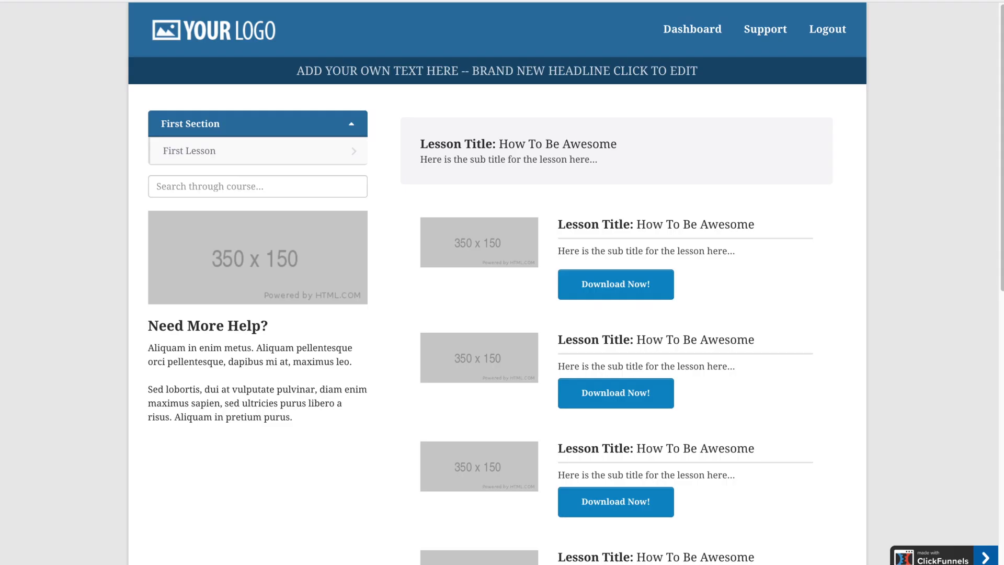
- Examine on the live page how the sticky header and the sticky left sidebar line up while scrolling
scroll(431, 89, "down", 1)
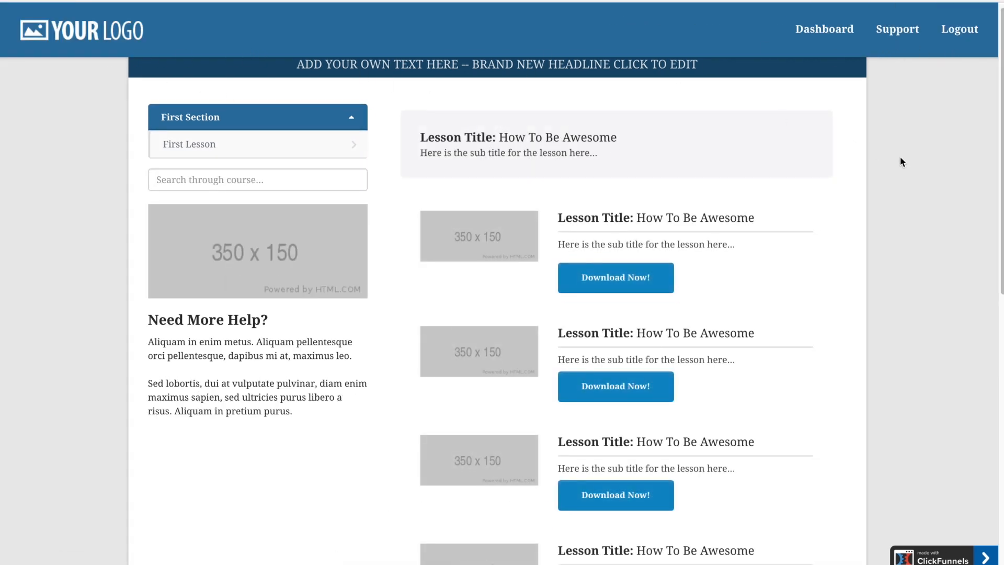
scroll(894, 157, "down", 2)
scroll(902, 164, "down", 3)
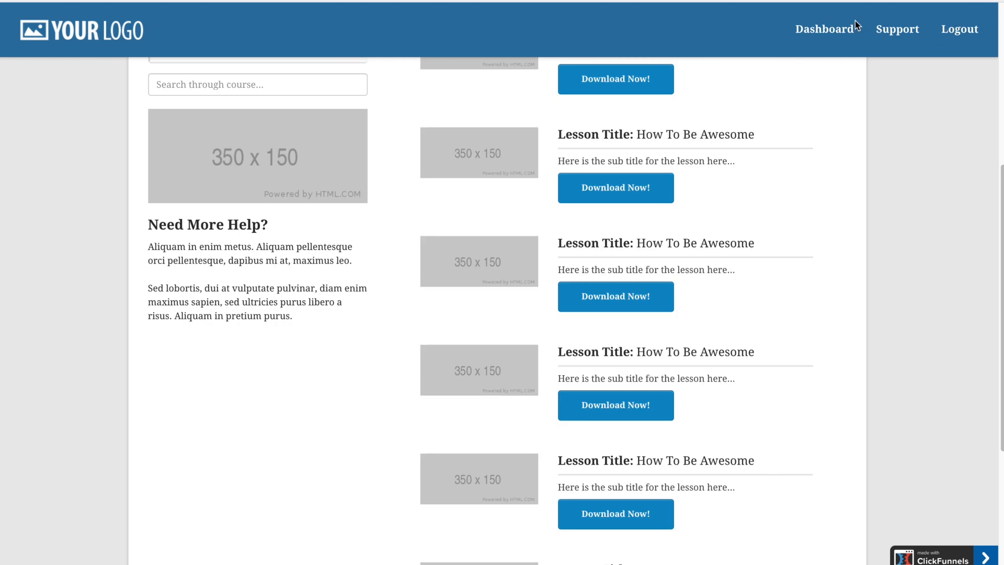
scroll(647, 118, "down", 4)
scroll(648, 118, "up", 10)
scroll(648, 118, "down", 9)
scroll(648, 118, "up", 9)
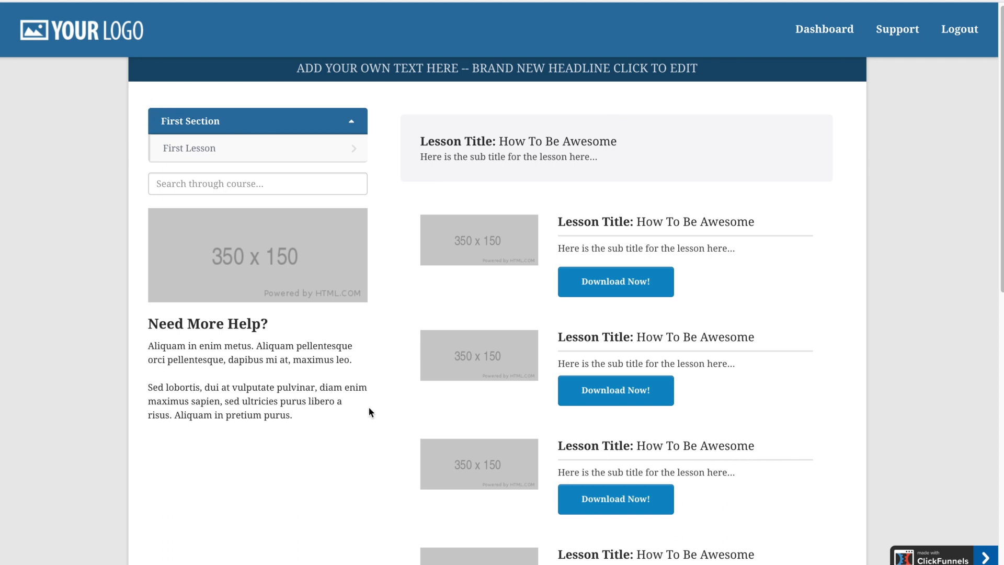
scroll(229, 91, "down", 1)
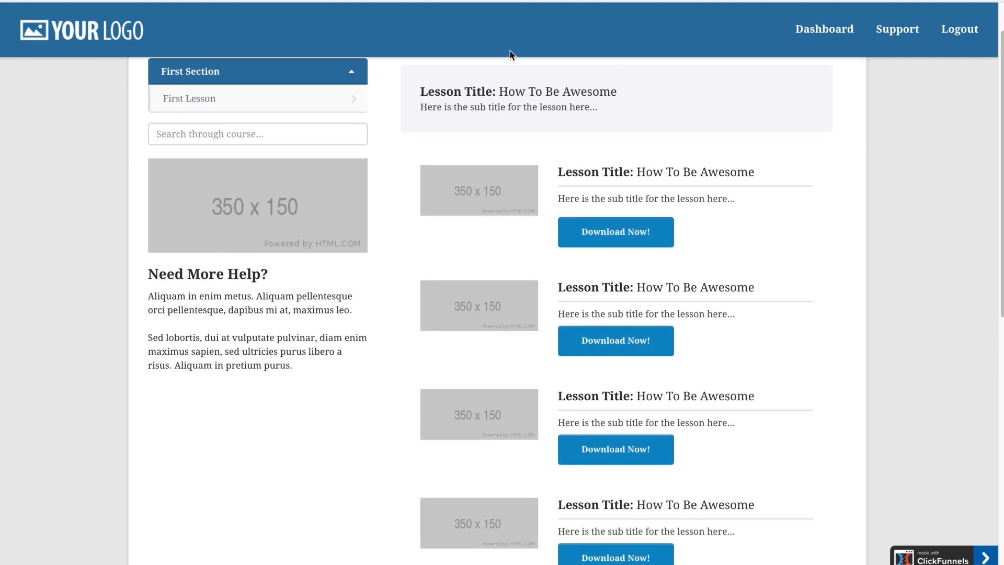
scroll(237, 142, "down", 1)
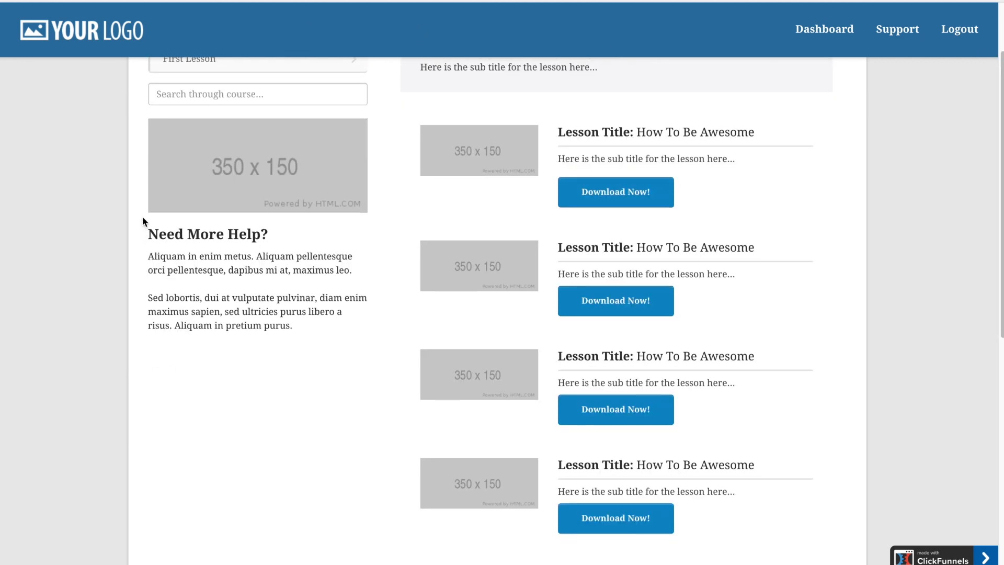
scroll(142, 215, "up", 2)
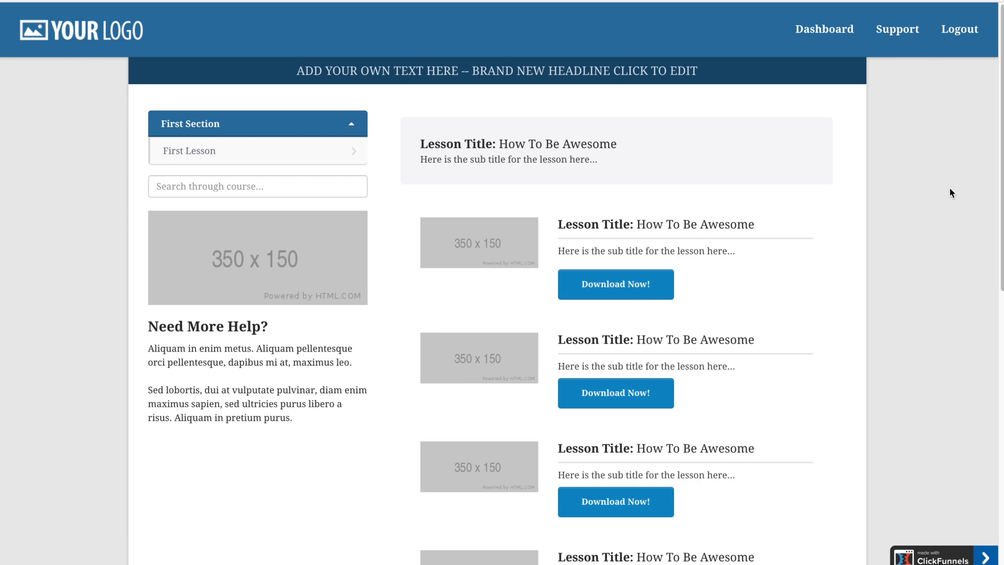
scroll(816, 273, "down", 1)
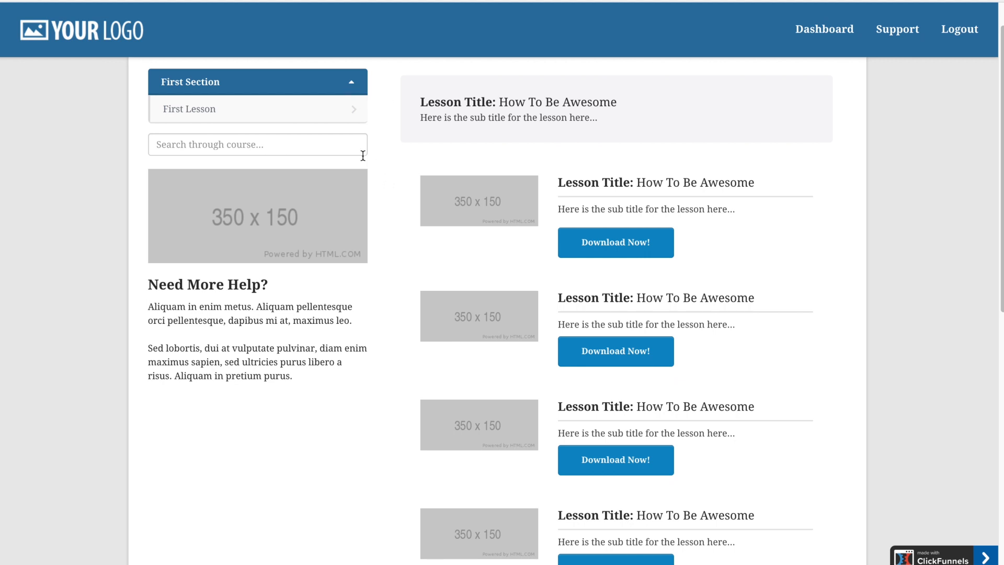
scroll(364, 157, "up", 1)
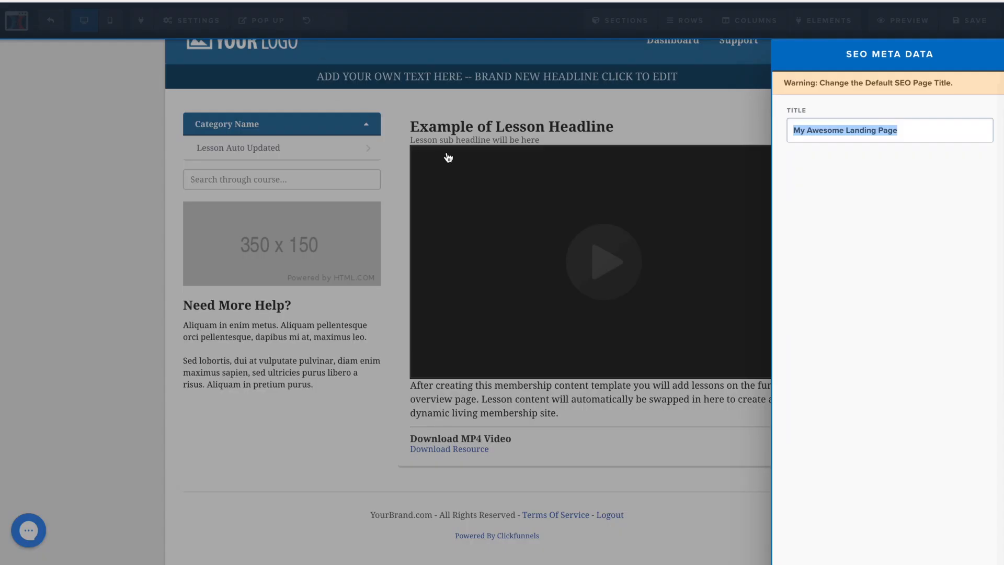
- Close the SEO meta data settings and set the top margin of the sidebar's membership navigation to 100
left_click(448, 157)
scroll(568, 110, "up", 1)
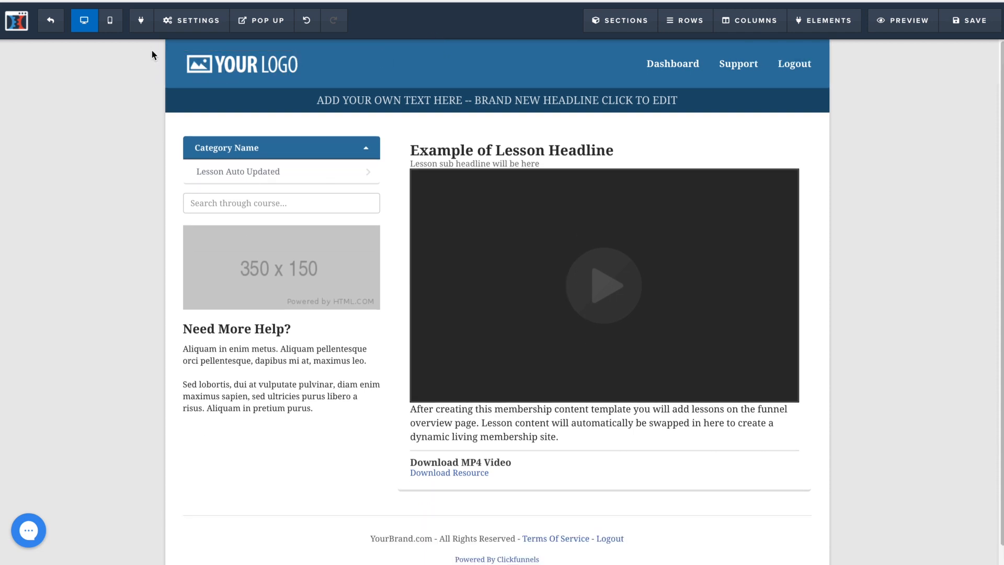
mouse_move(264, 149)
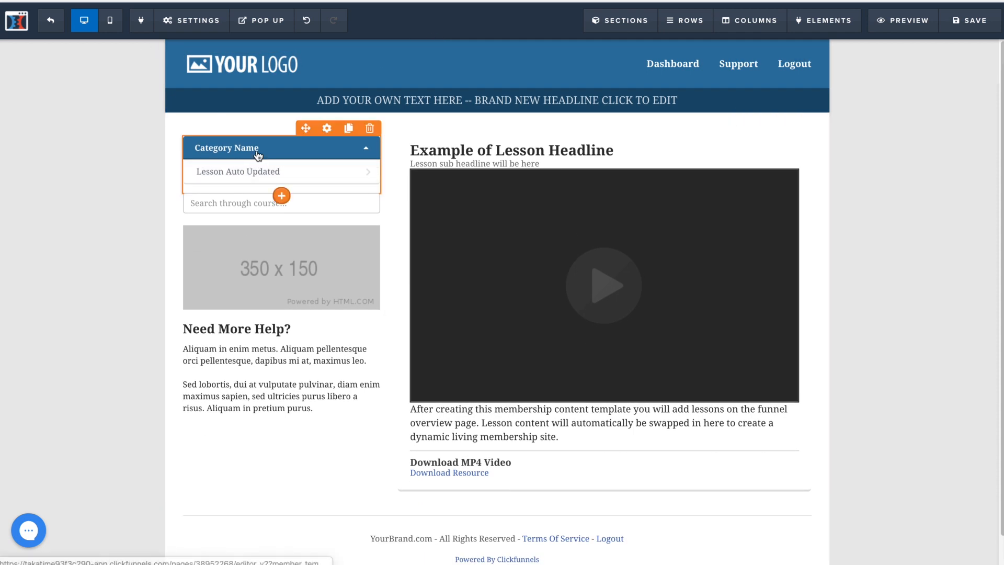
left_click(327, 129)
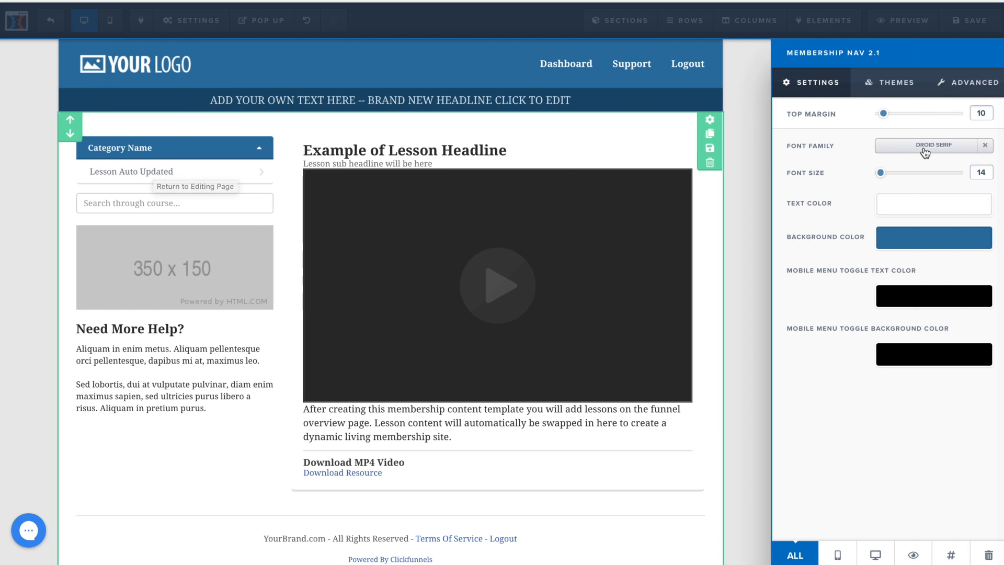
double_click(976, 112)
type("100")
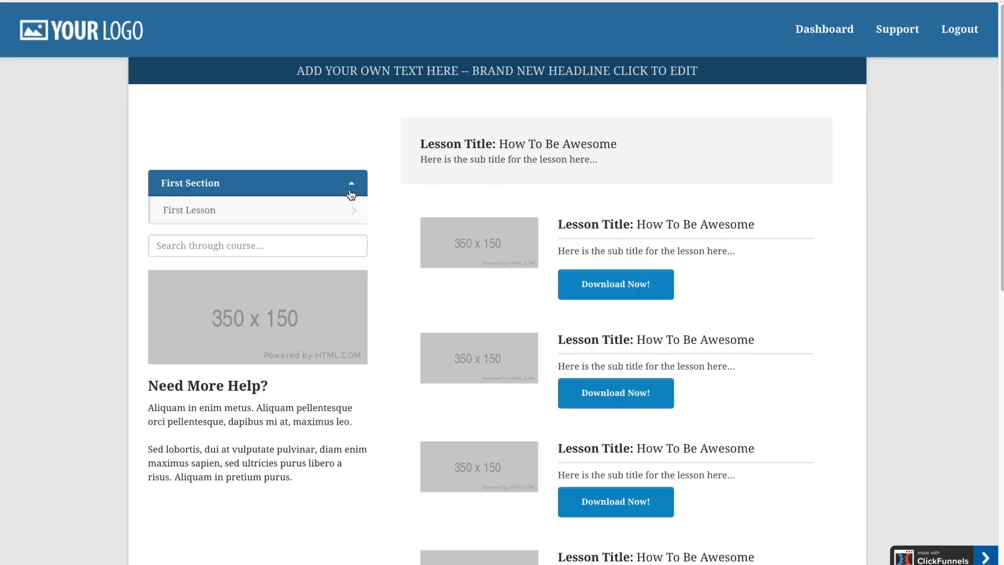
- Examine the spacing between the sticky header and the sidebar navigation while scrolling the live page
scroll(601, 167, "down", 1)
scroll(601, 167, "down", 1)
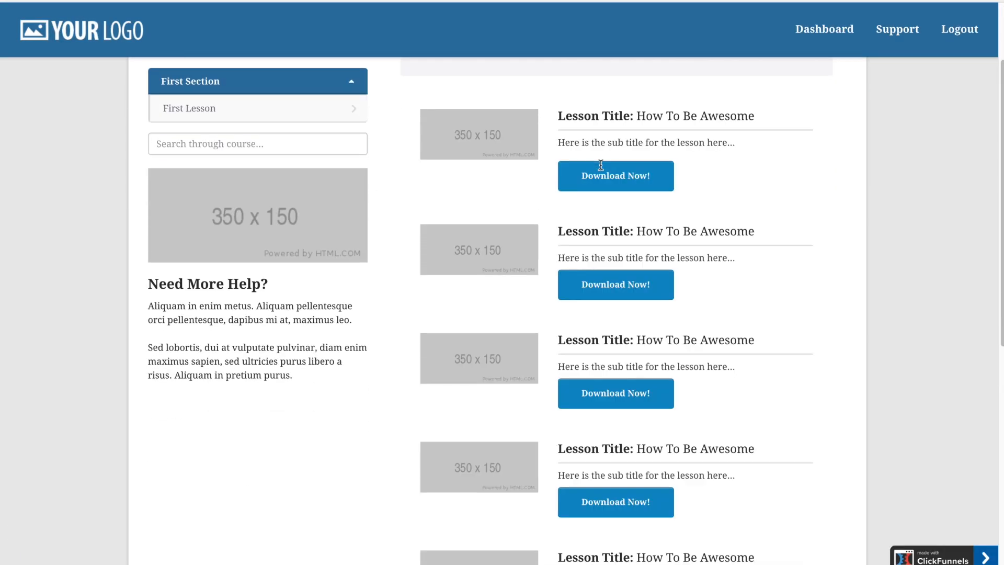
scroll(246, 83, "down", 1)
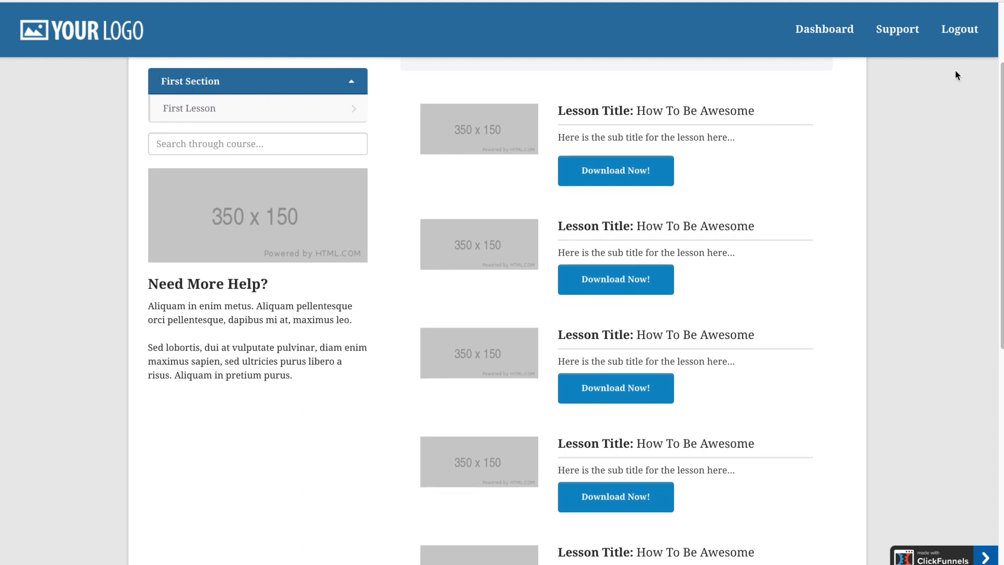
scroll(951, 100, "up", 2)
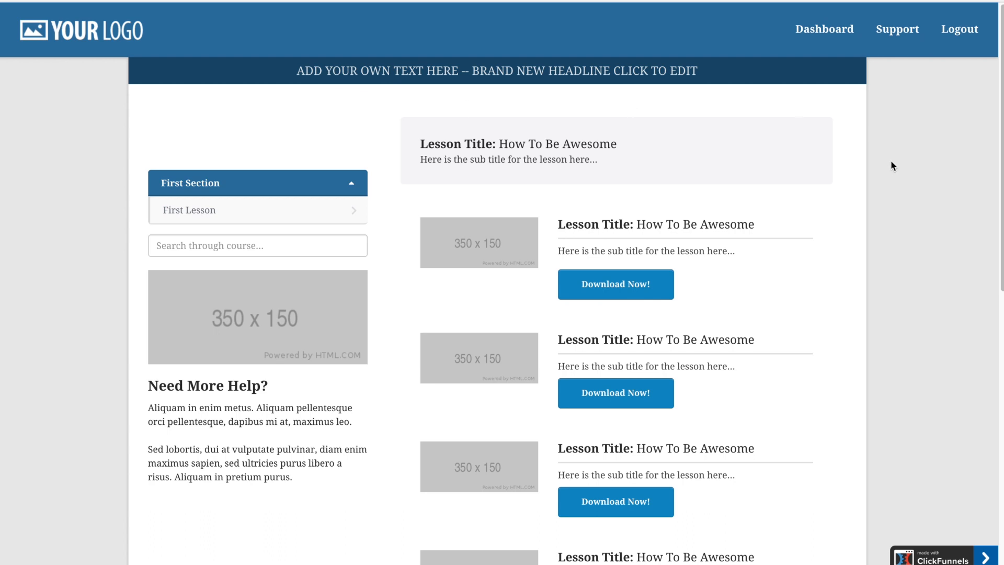
scroll(890, 160, "down", 3)
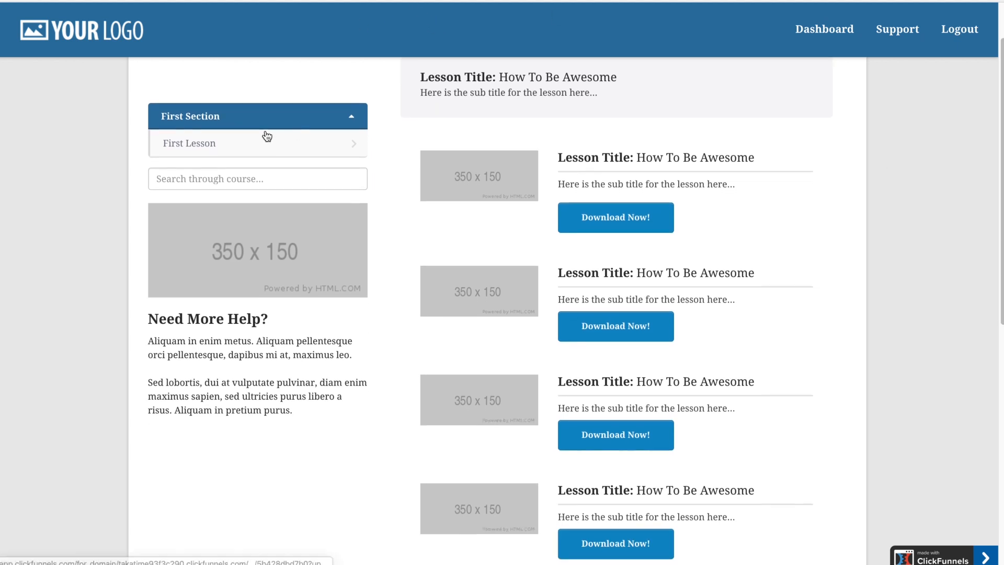
scroll(264, 134, "down", 1)
scroll(265, 130, "down", 1)
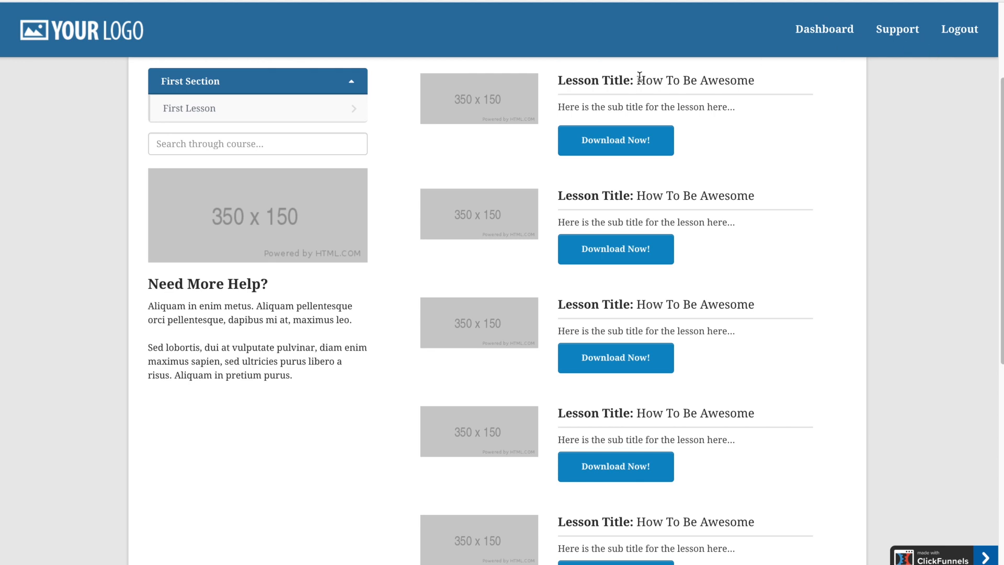
scroll(206, 88, "up", 3)
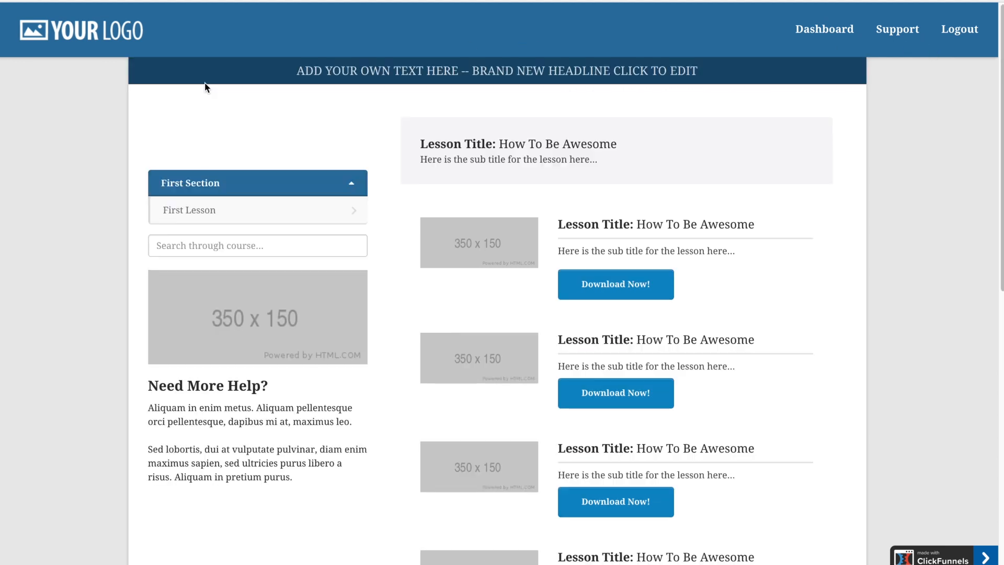